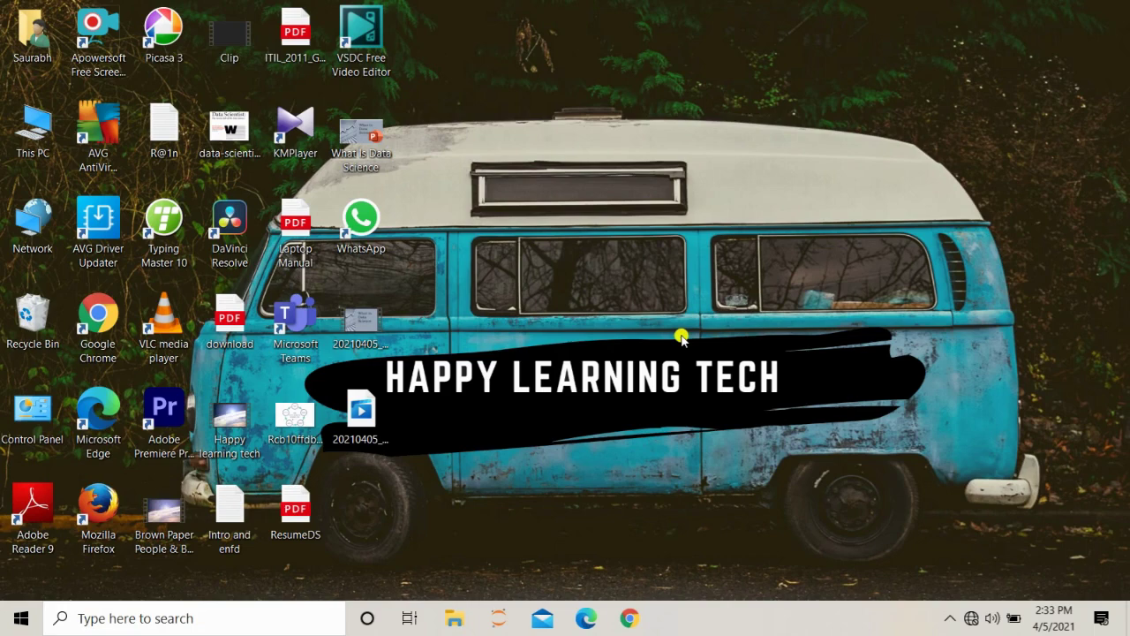
Open the Windows Temp folder by running the command "temp".
left_click(202, 620)
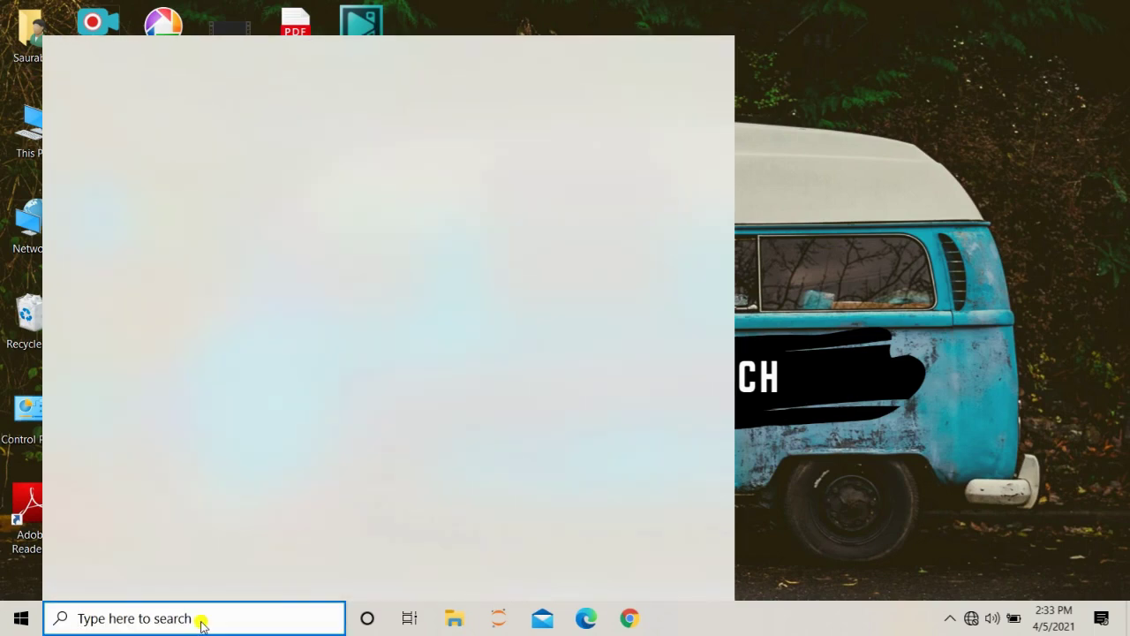
key("super+r")
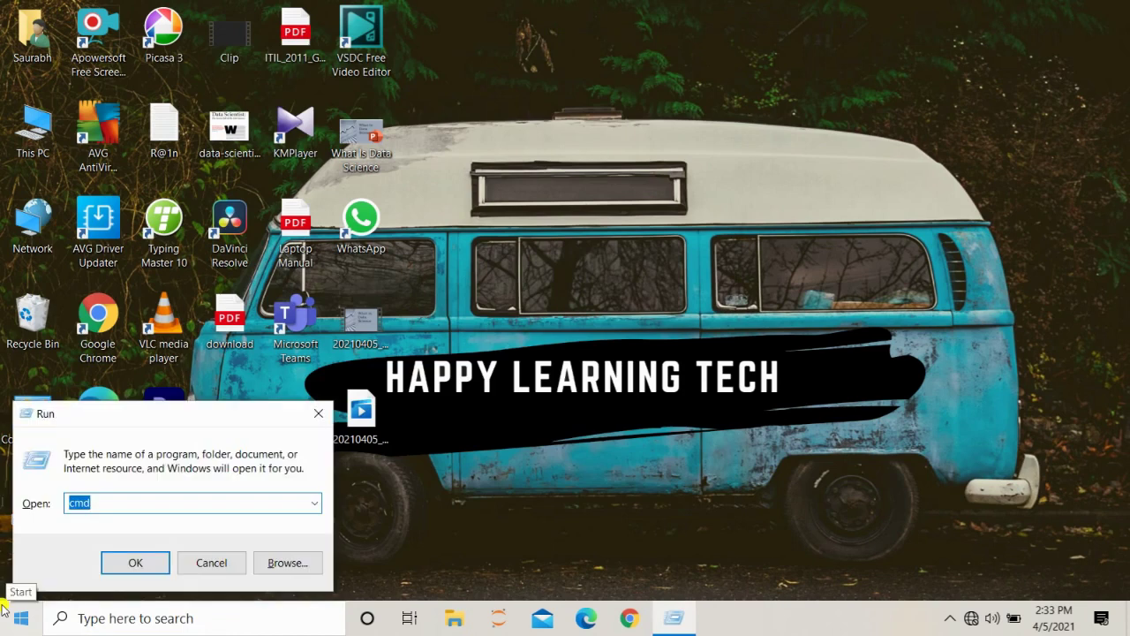
type("temp")
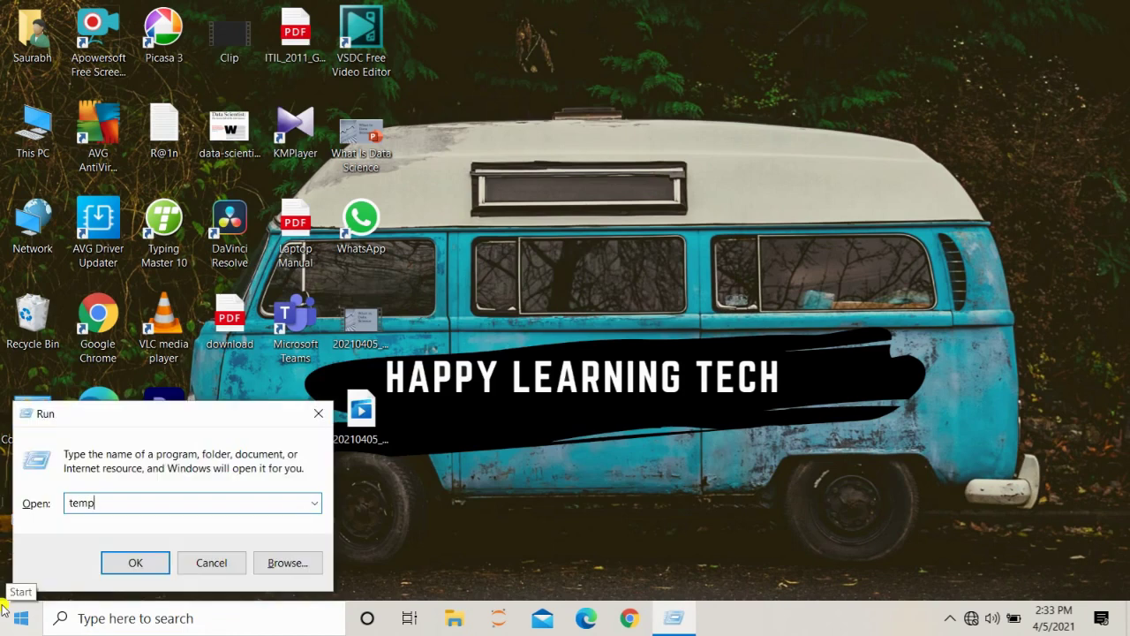
key("Return")
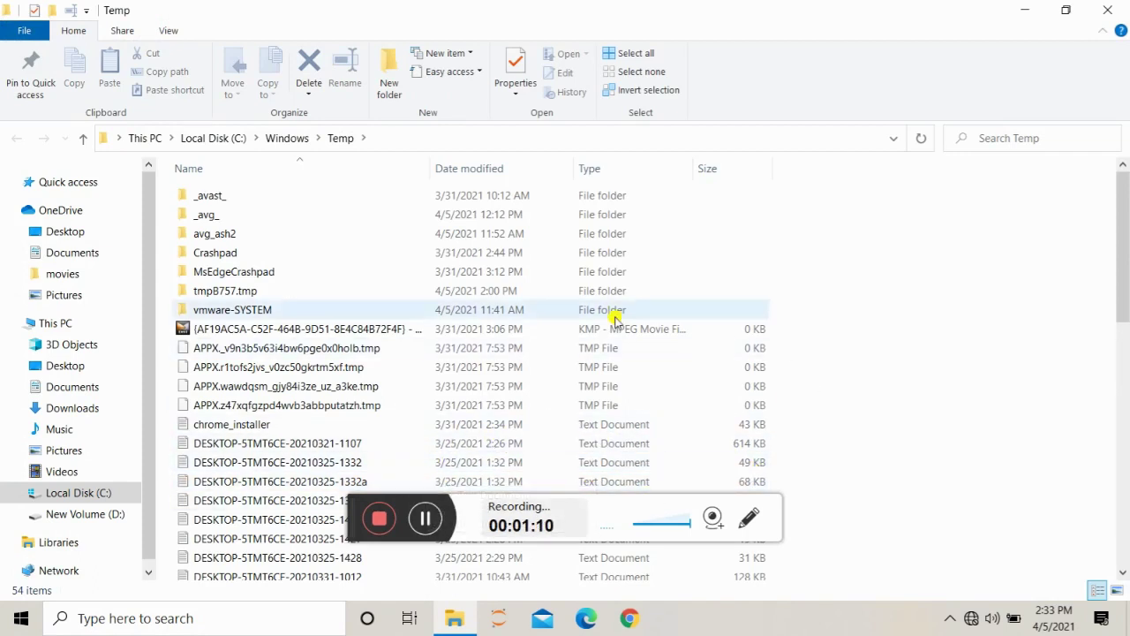
Delete all items in the Windows Temp folder, granting administrator permission for all current items.
left_click_drag(161, 192, 565, 629)
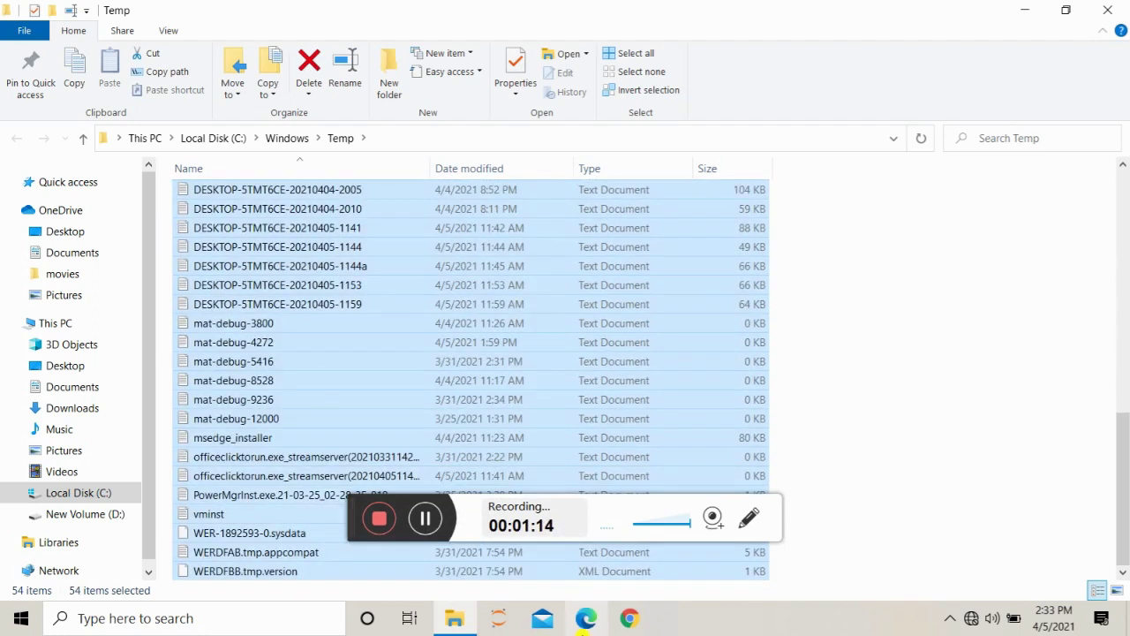
left_click(585, 620)
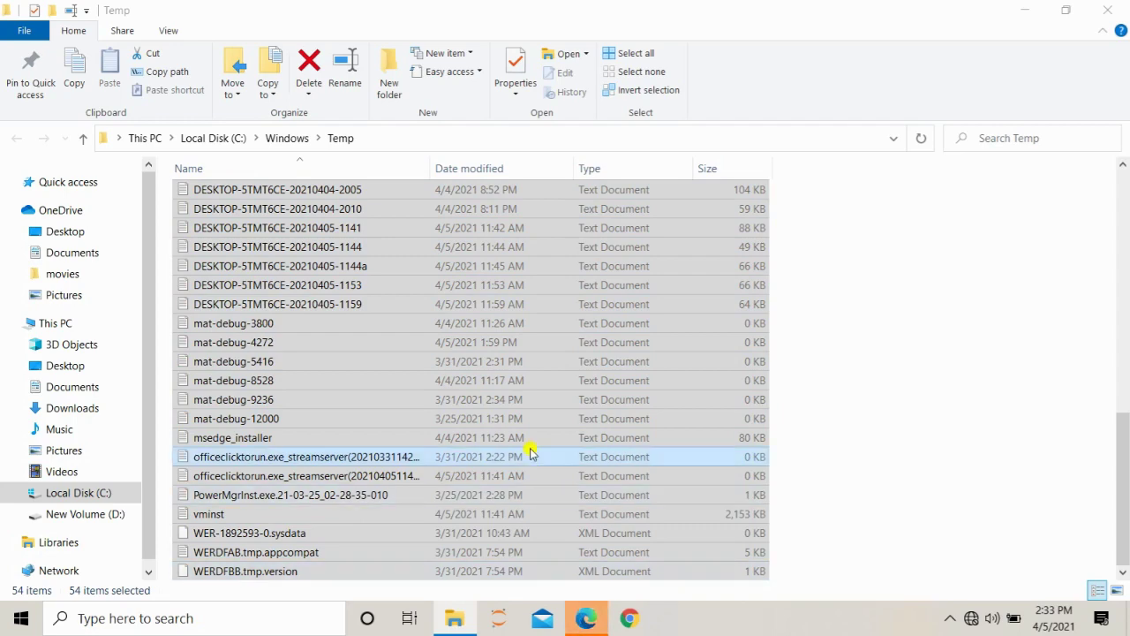
scroll(905, 297, "up", 10)
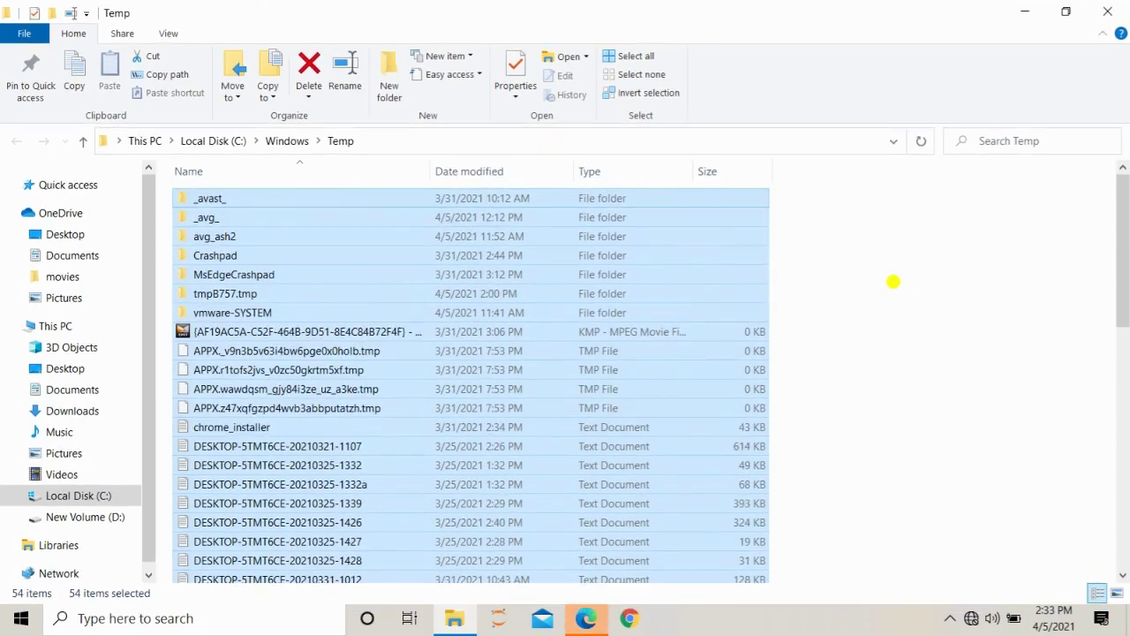
key("Delete")
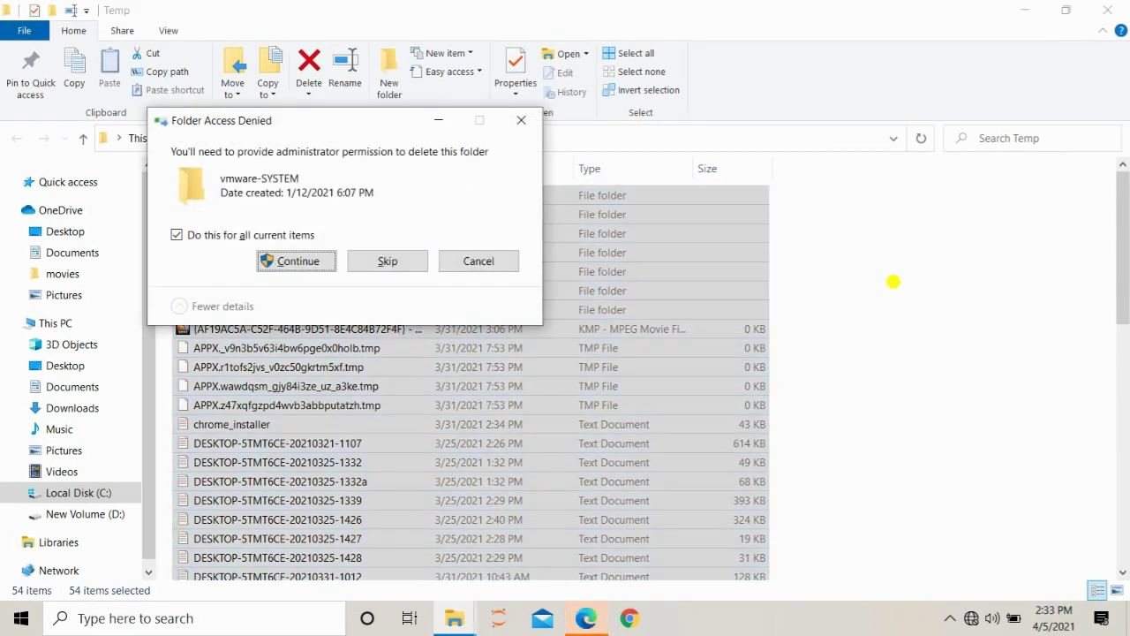
left_click(282, 265)
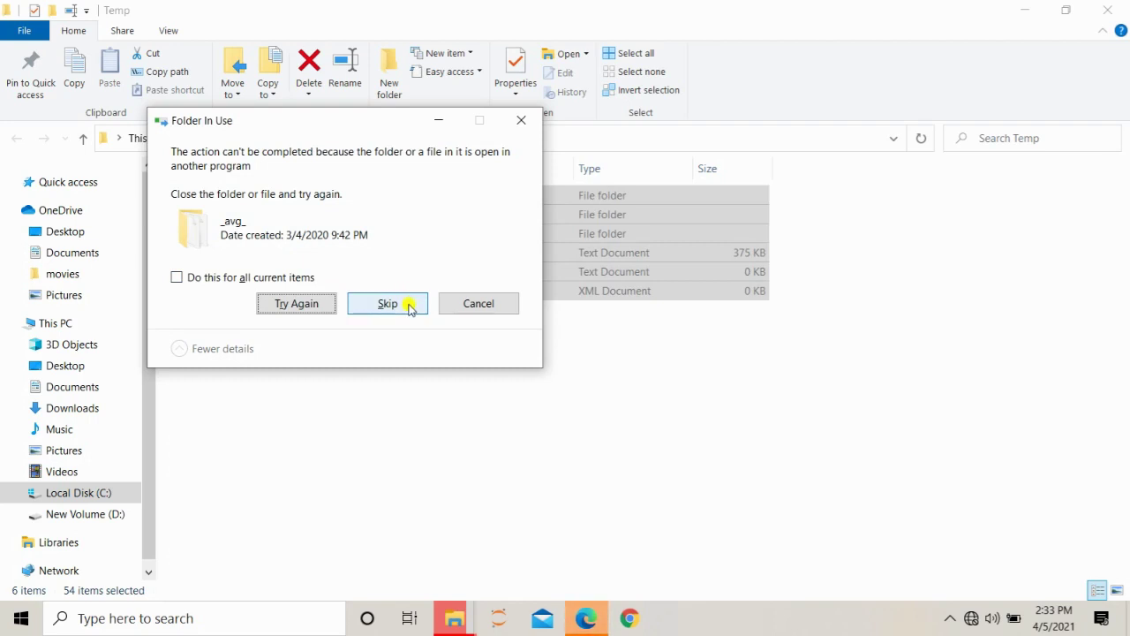
Skip the files and folders that are in use during the deletion, and close the Windows Temp folder.
left_click(409, 306)
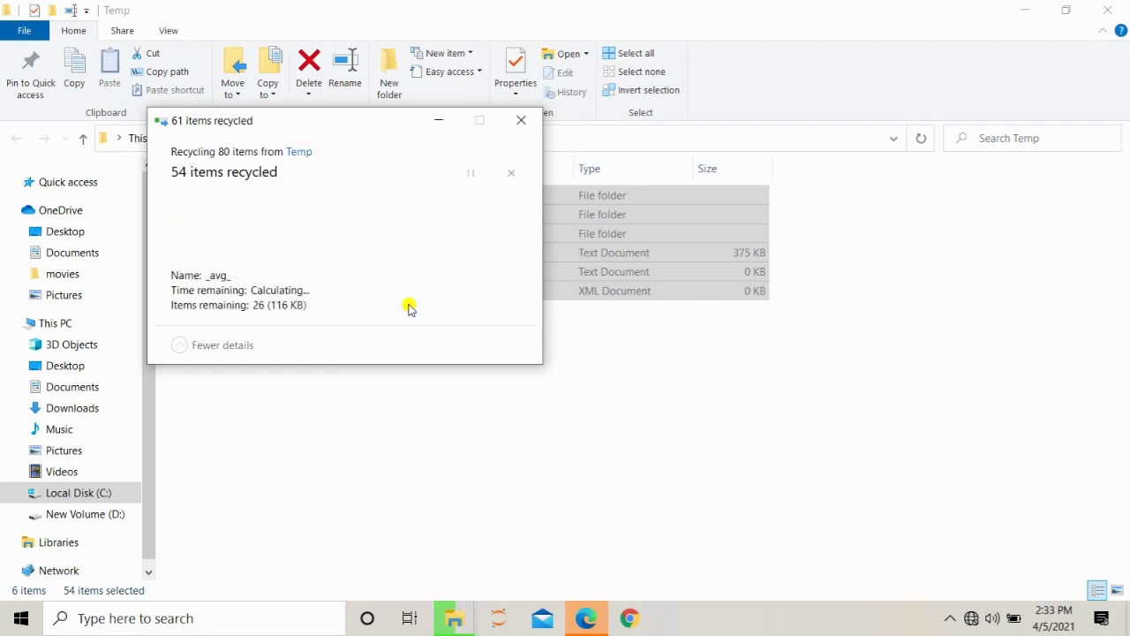
left_click(409, 310)
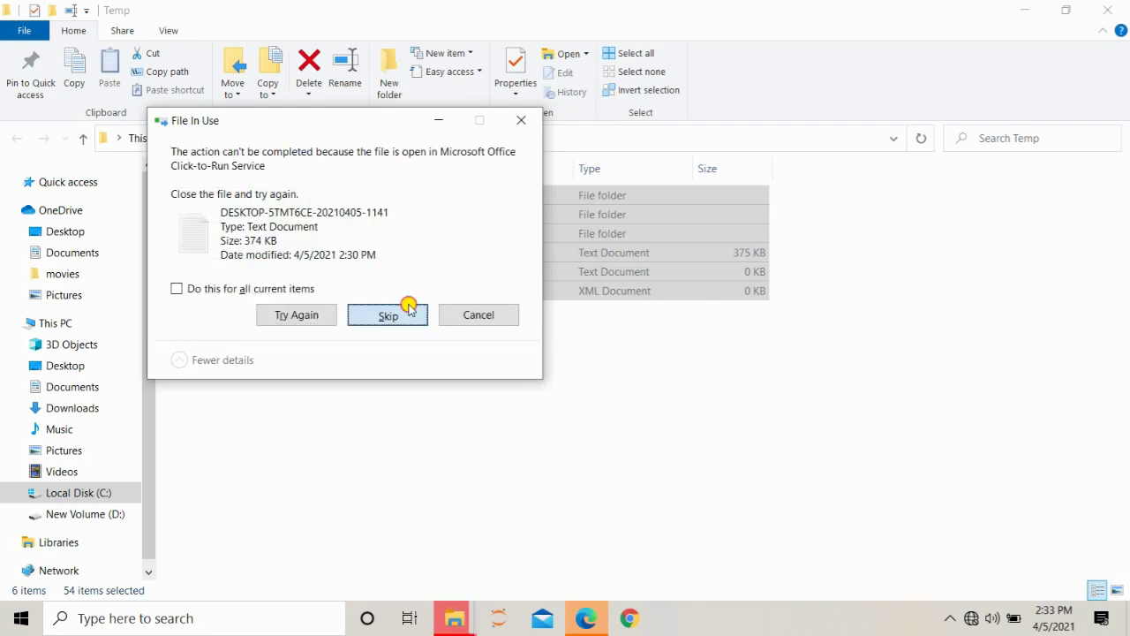
left_click(177, 289)
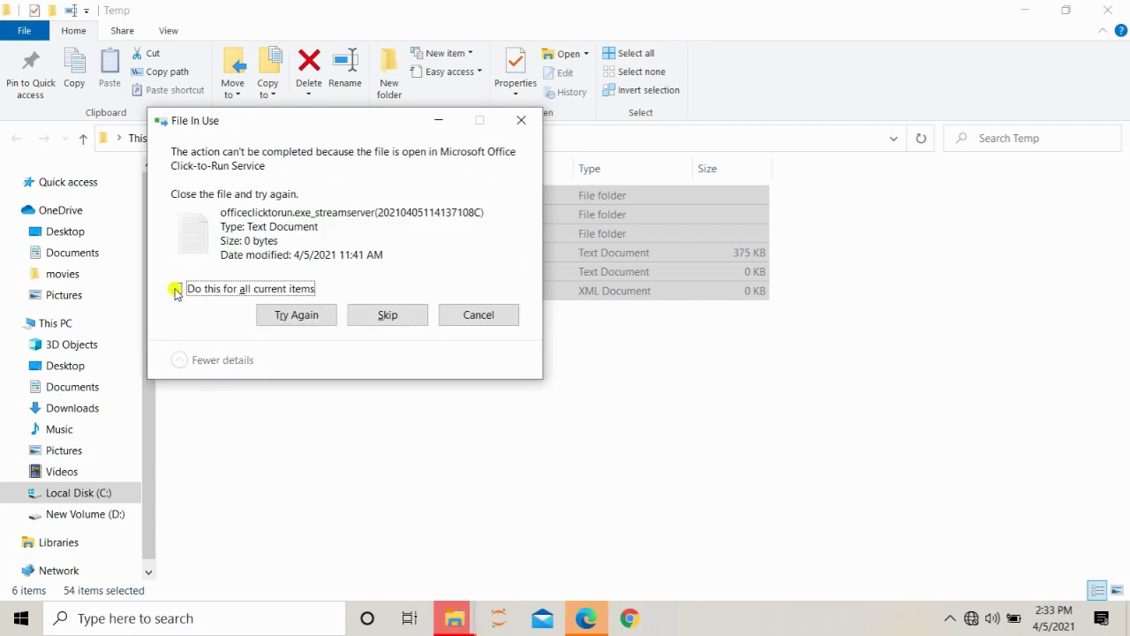
left_click(385, 325)
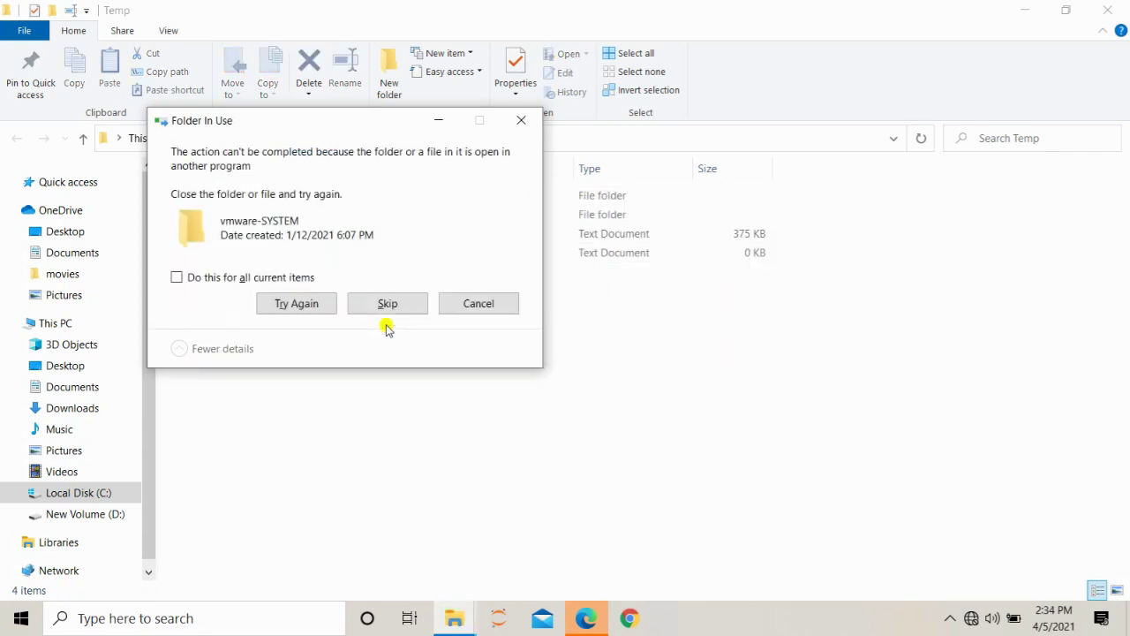
left_click(389, 304)
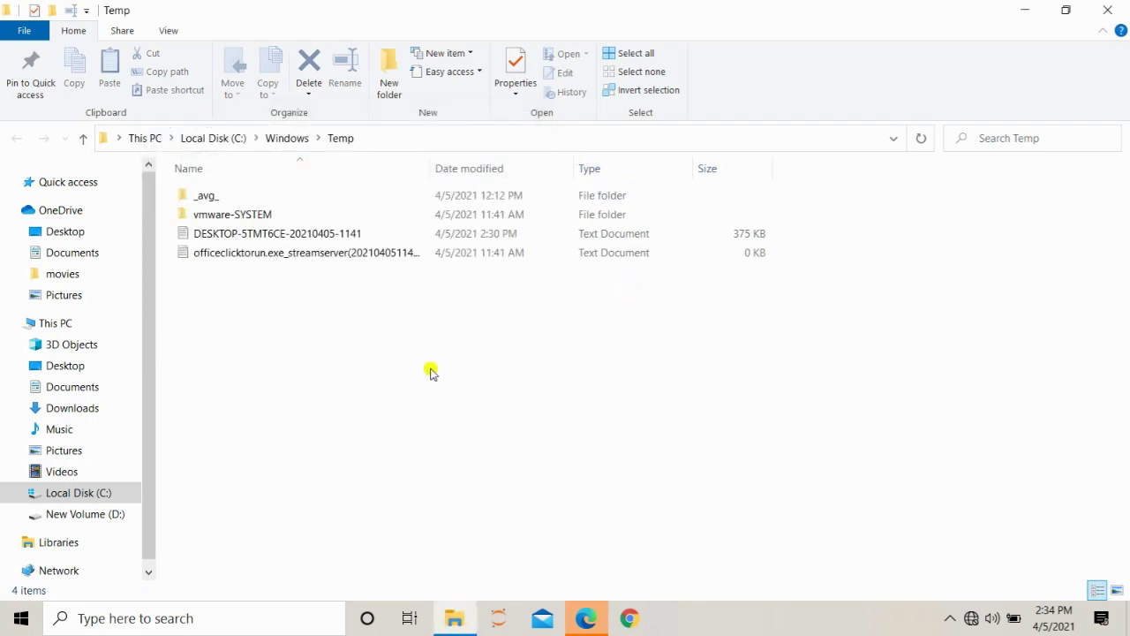
left_click(1125, 5)
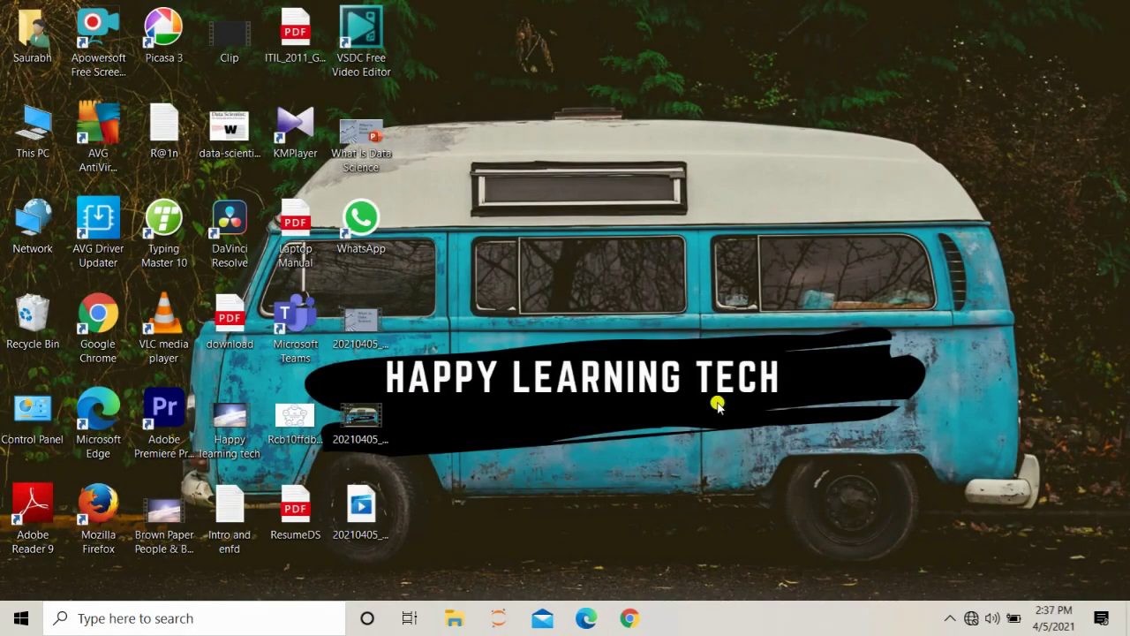
Run "%temp%" to open the user's local Temp folder and delete all of its contents.
key("super+r")
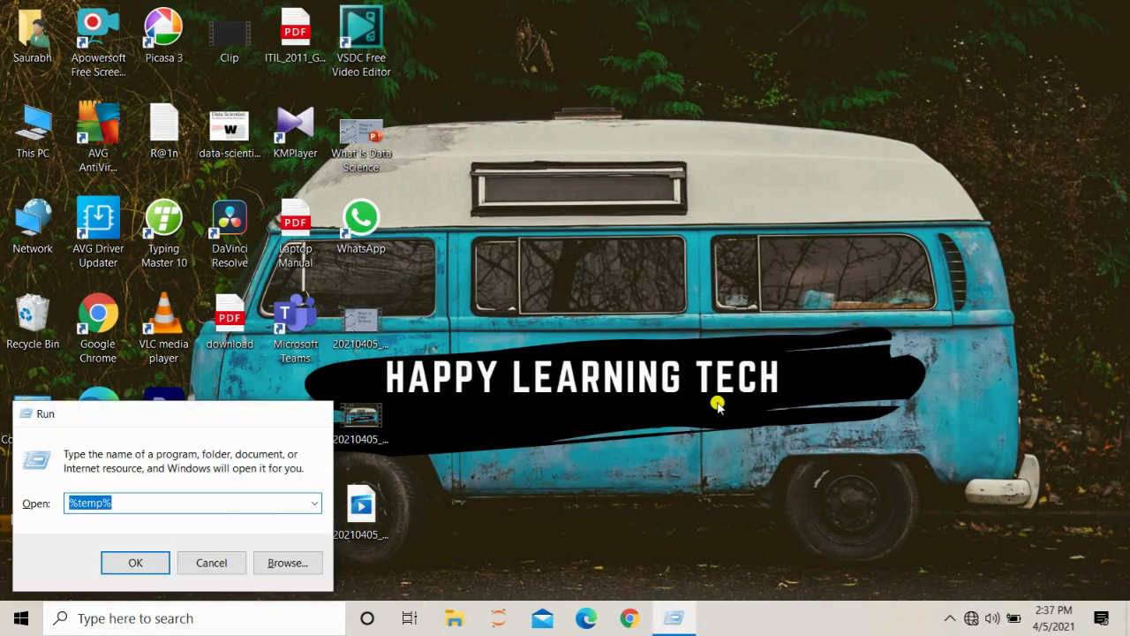
key("Return")
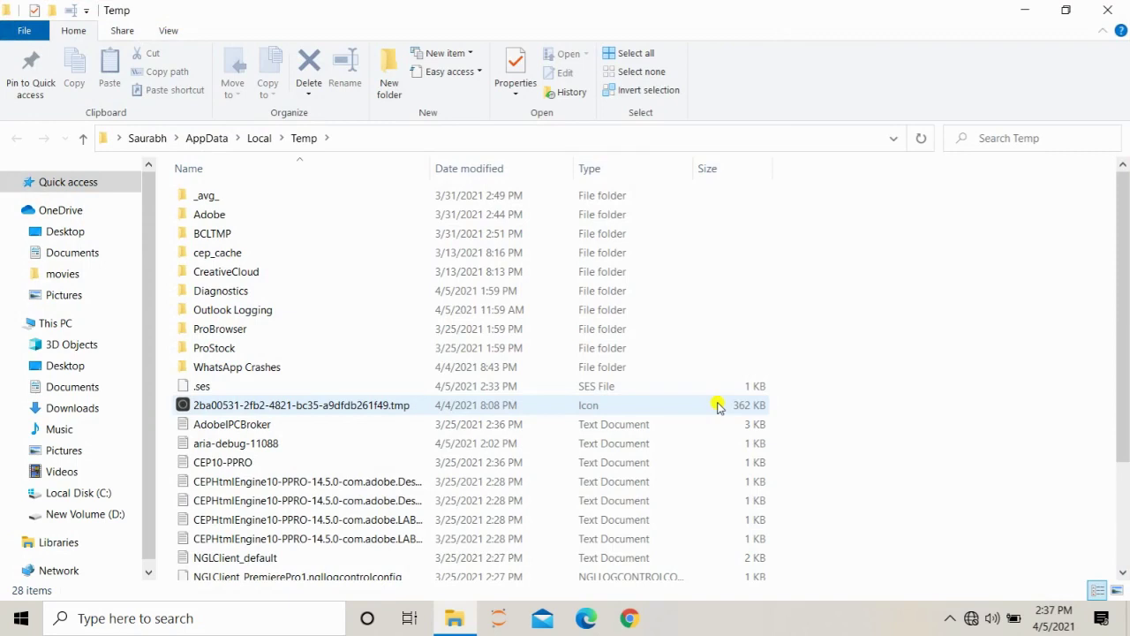
key("ctrl+a")
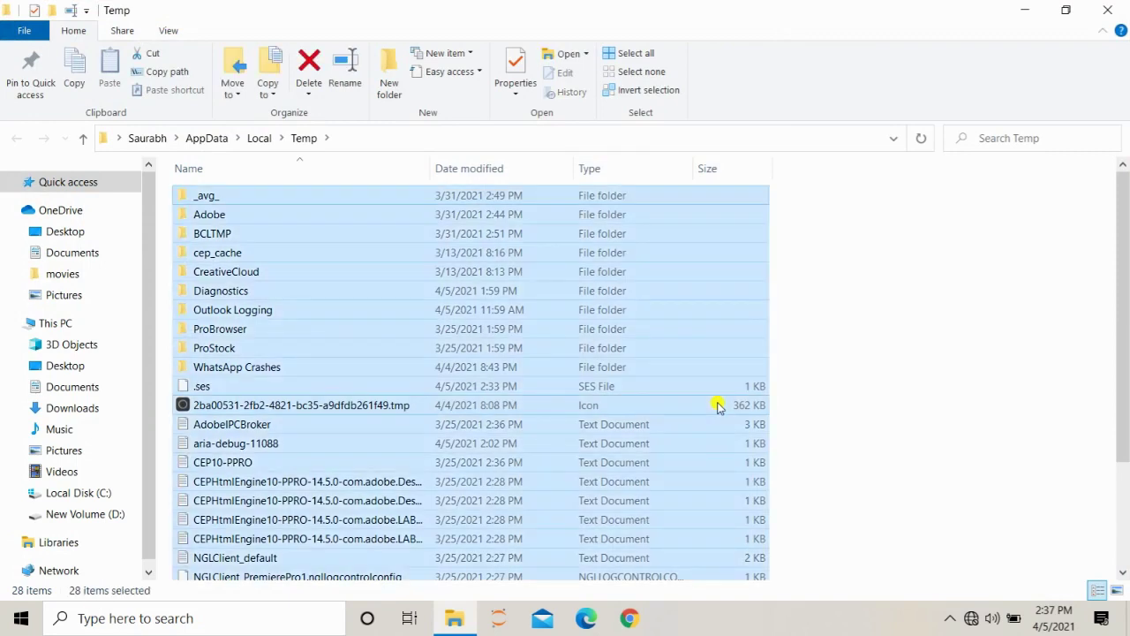
key("Delete")
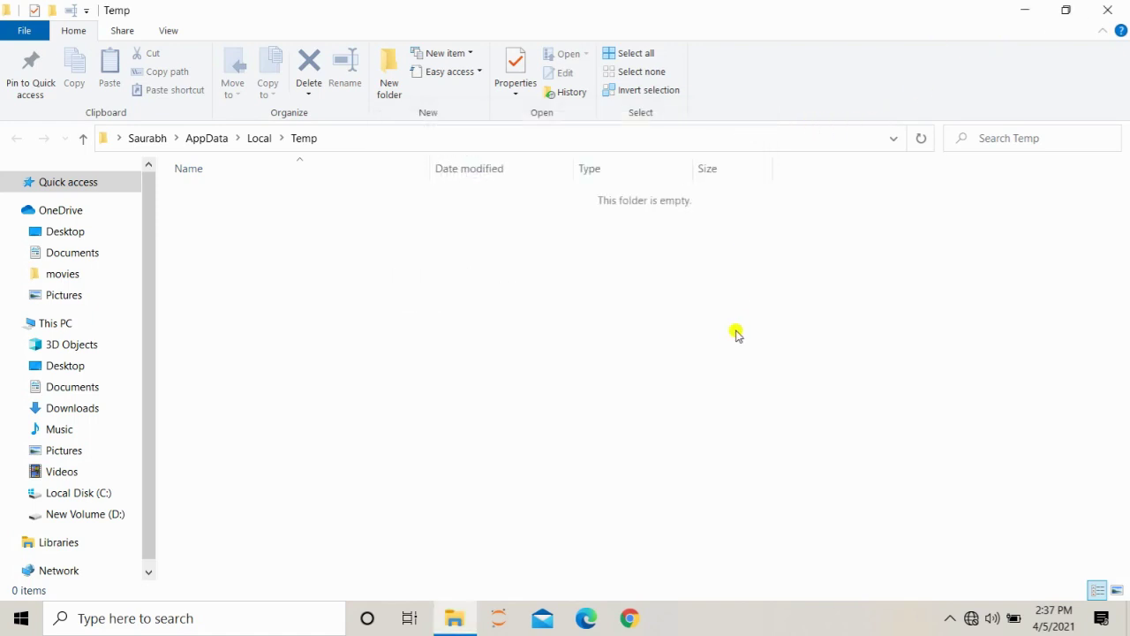
Open the Windows Prefetch folder by running "prefetch" and grant permanent access to it.
key("super+r")
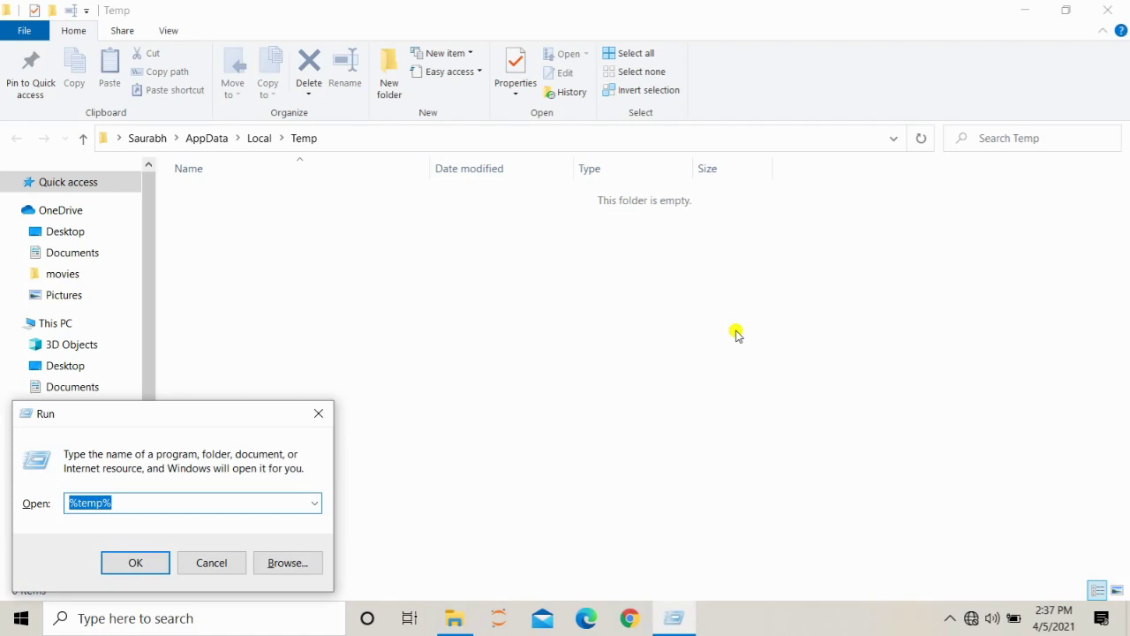
type("pre")
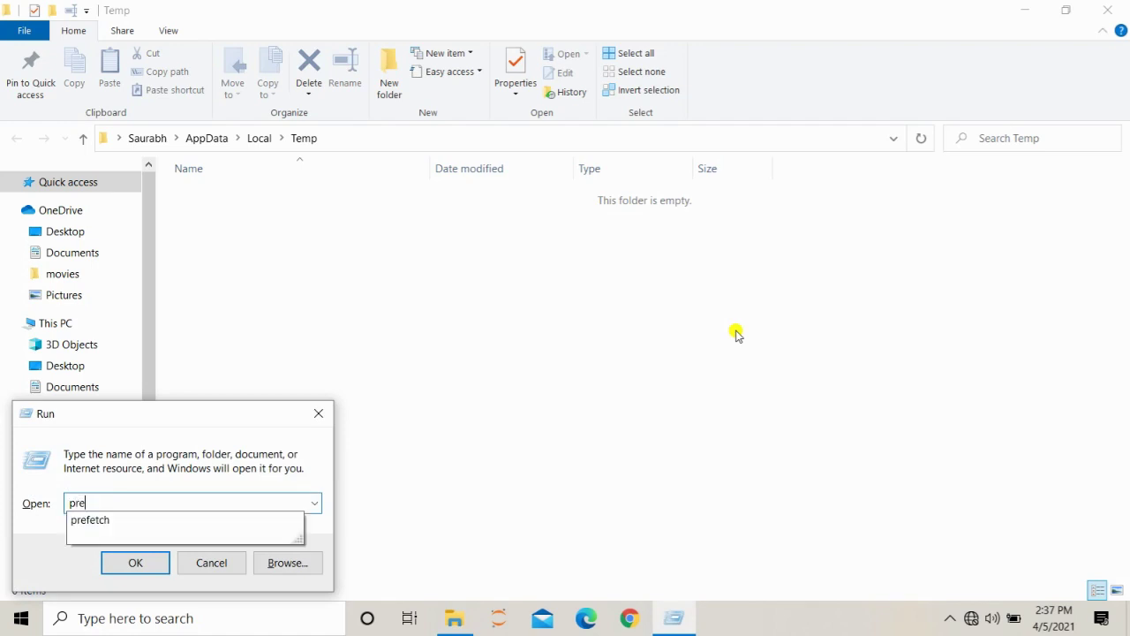
type("fetch")
key("BackSpace")
type("h")
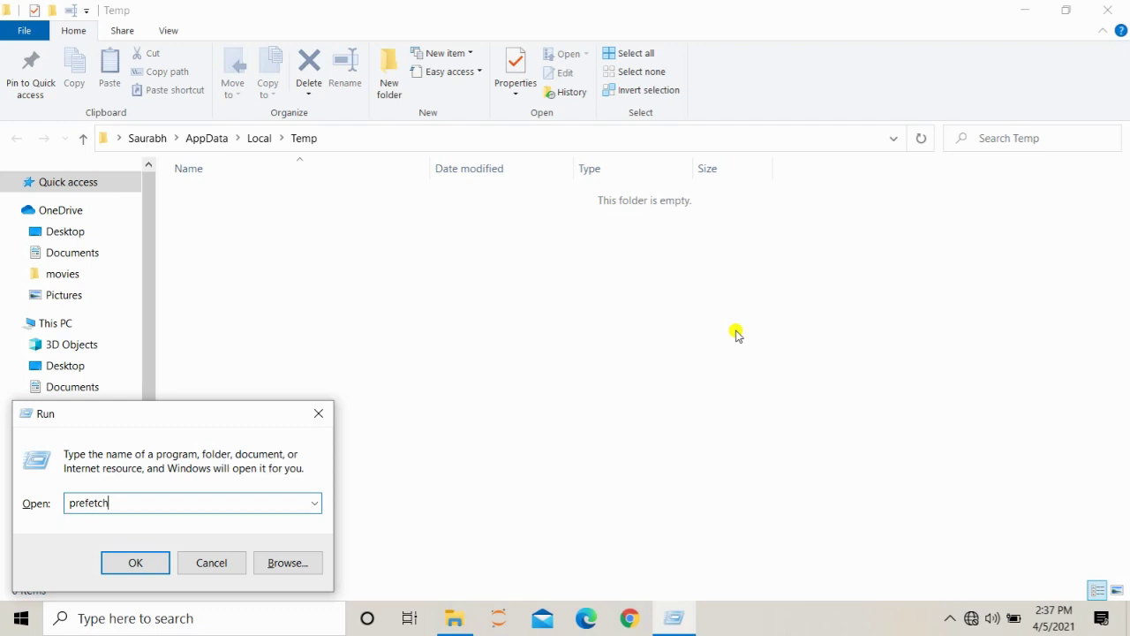
key("Return")
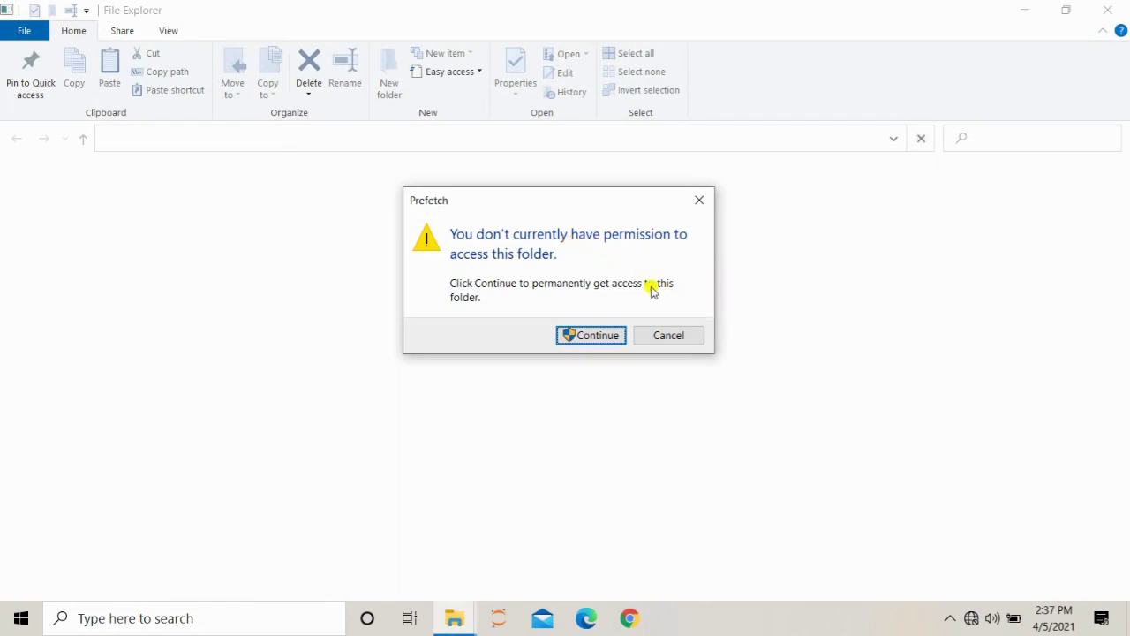
left_click(590, 335)
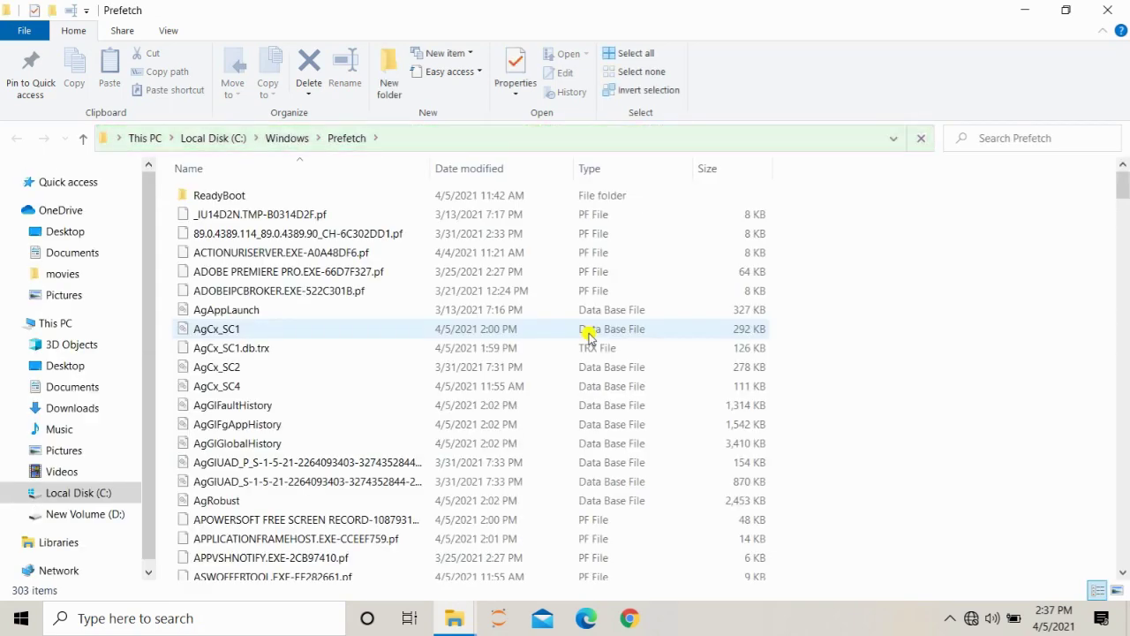
Delete all items in the Prefetch folder, skipping every file that is in use.
key("ctrl+a")
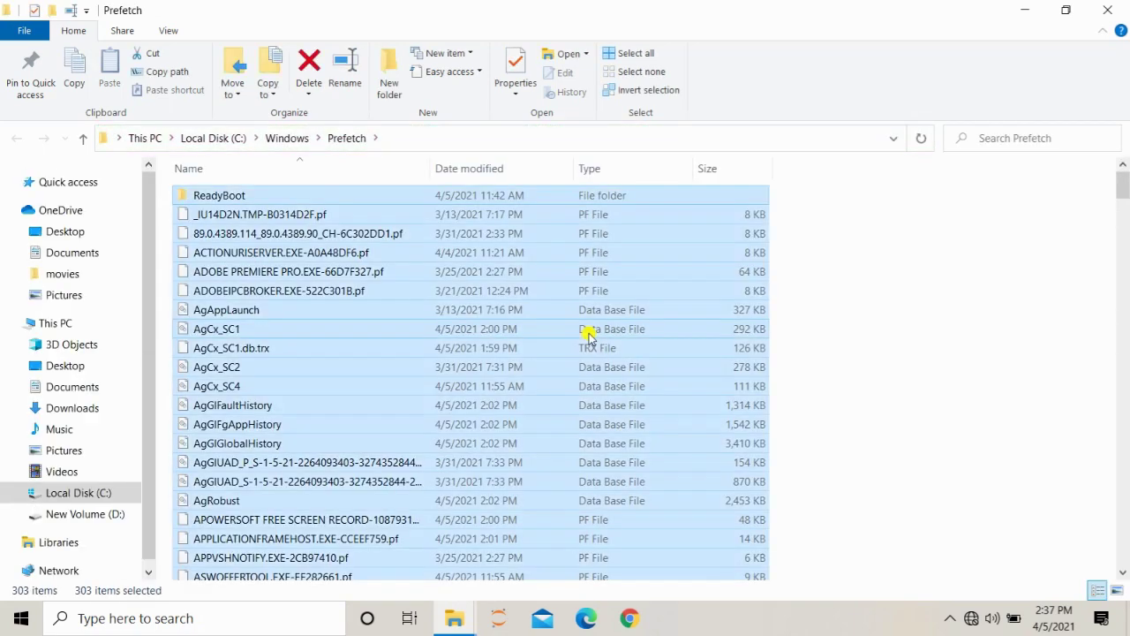
key("Delete")
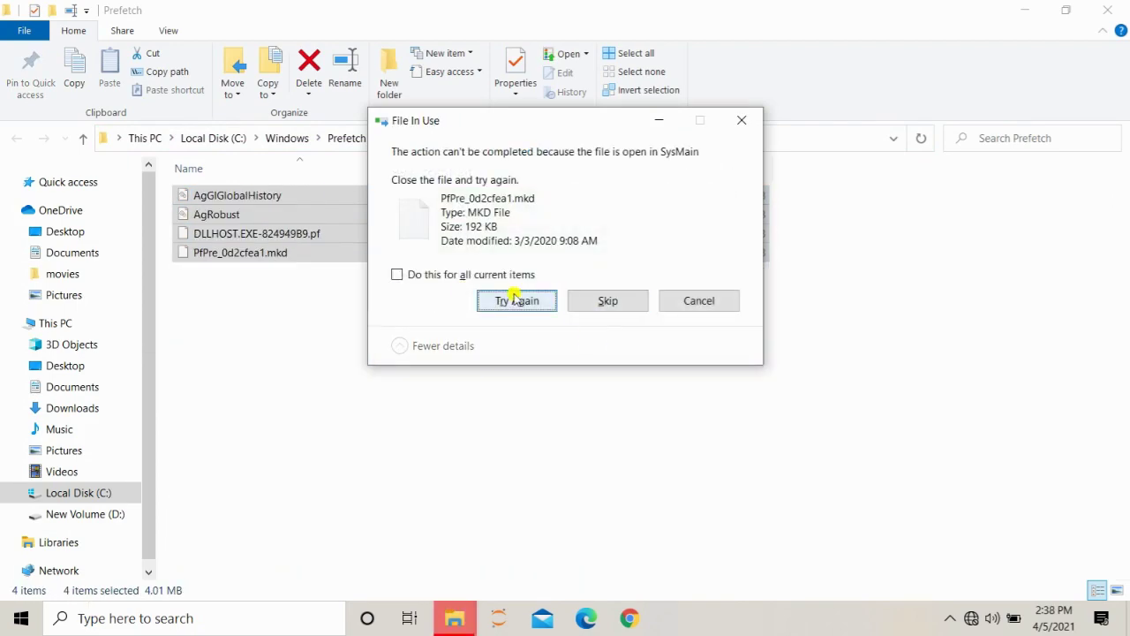
left_click(396, 275)
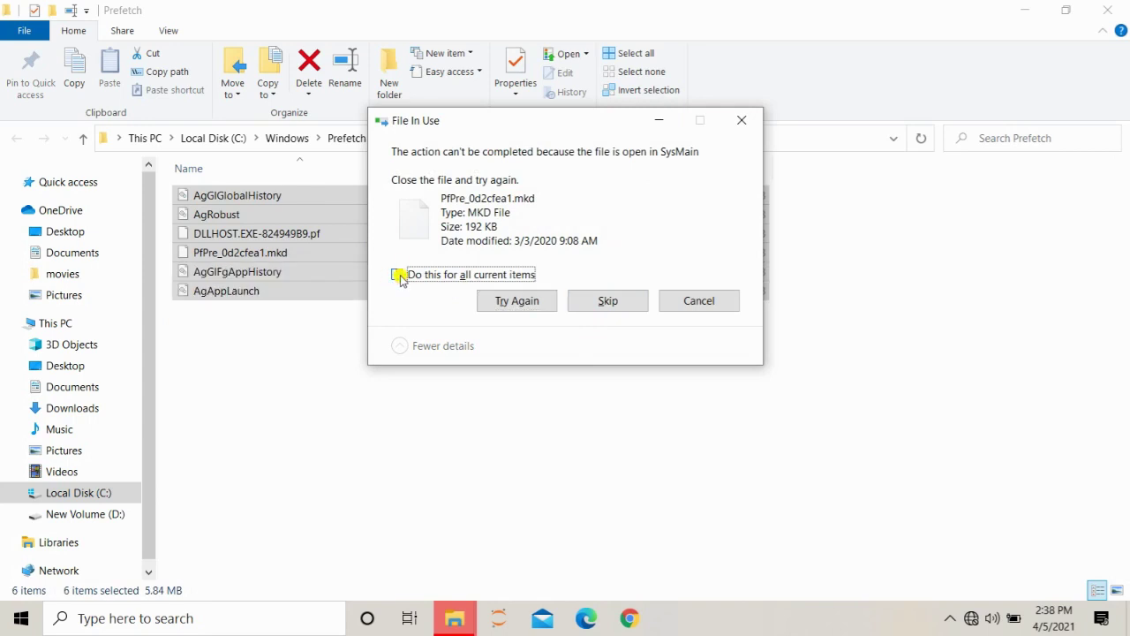
left_click(633, 300)
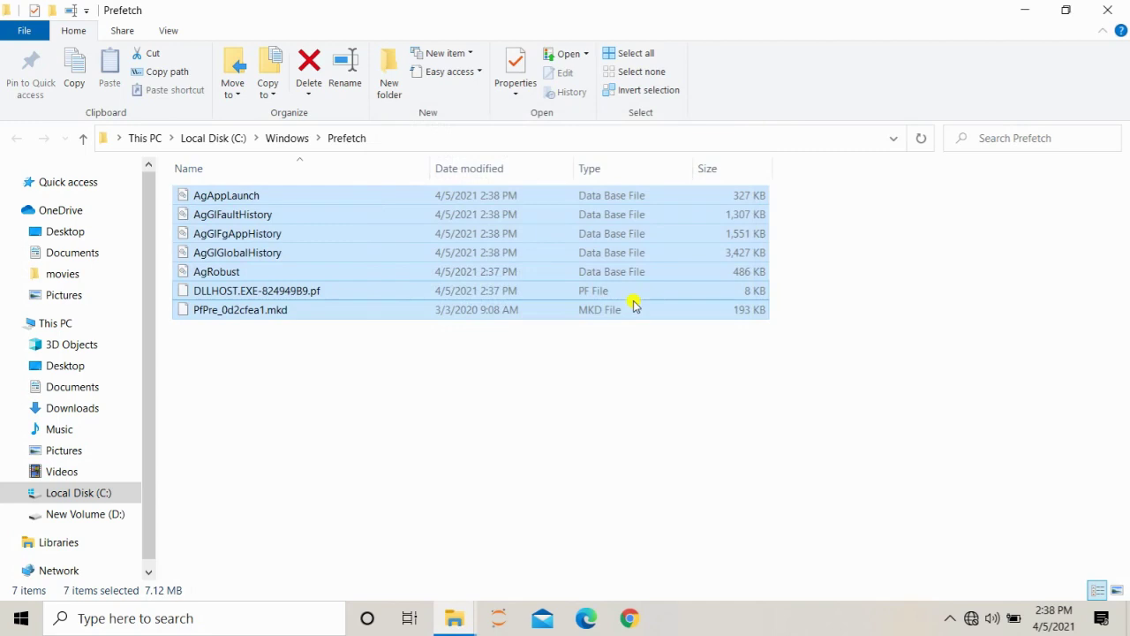
Close the Prefetch and Temp folder windows and refresh the desktop.
left_click(1119, 9)
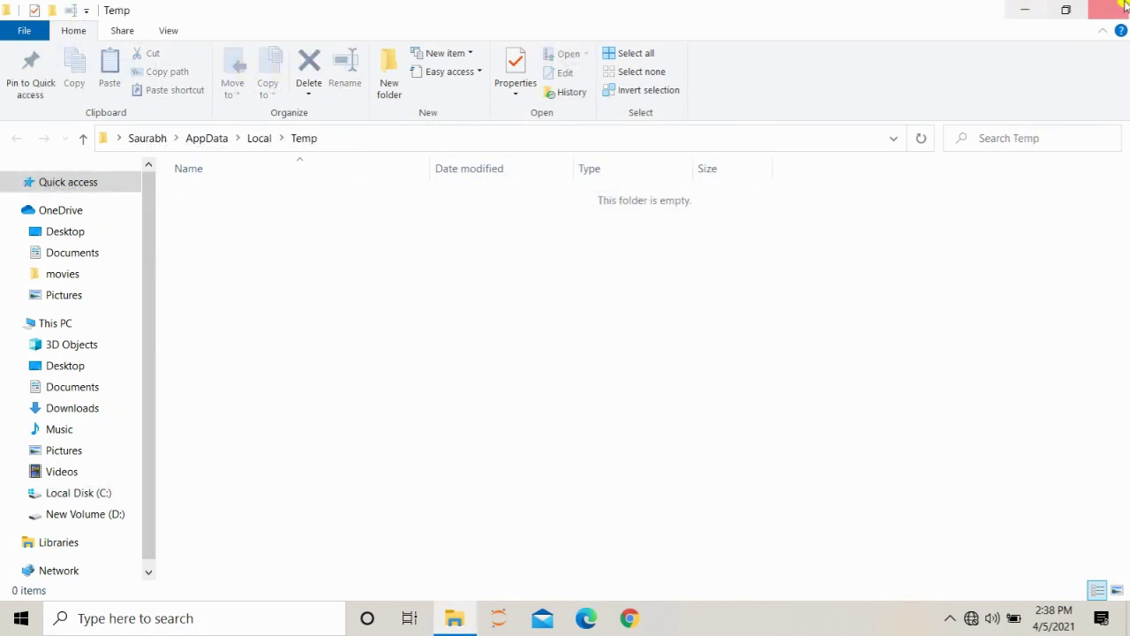
left_click(1120, 8)
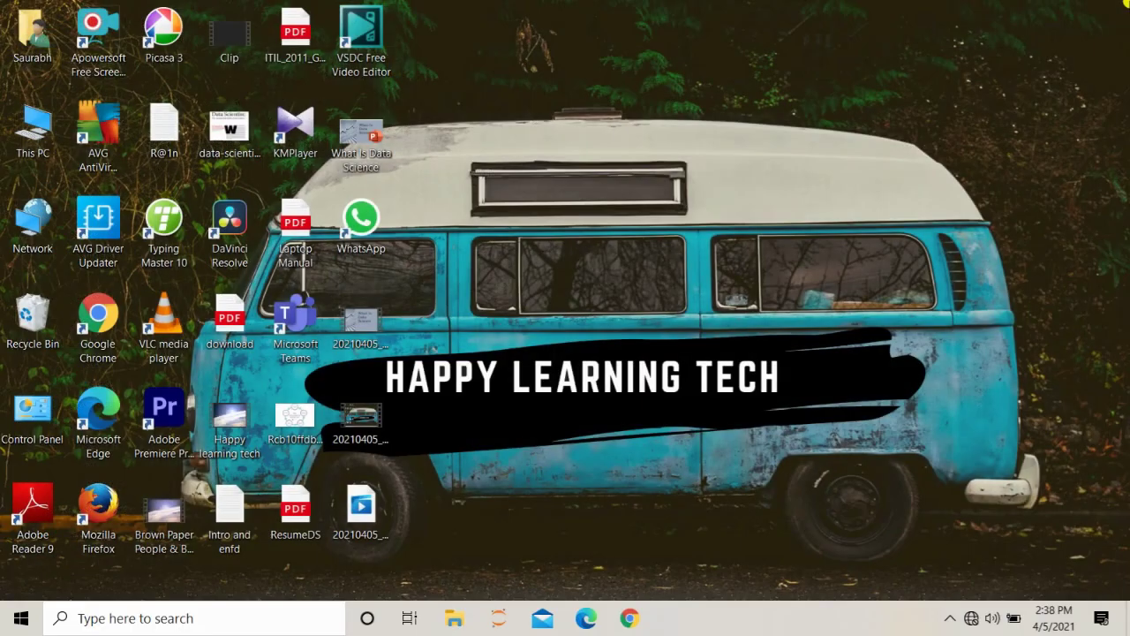
right_click(750, 234)
left_click(816, 292)
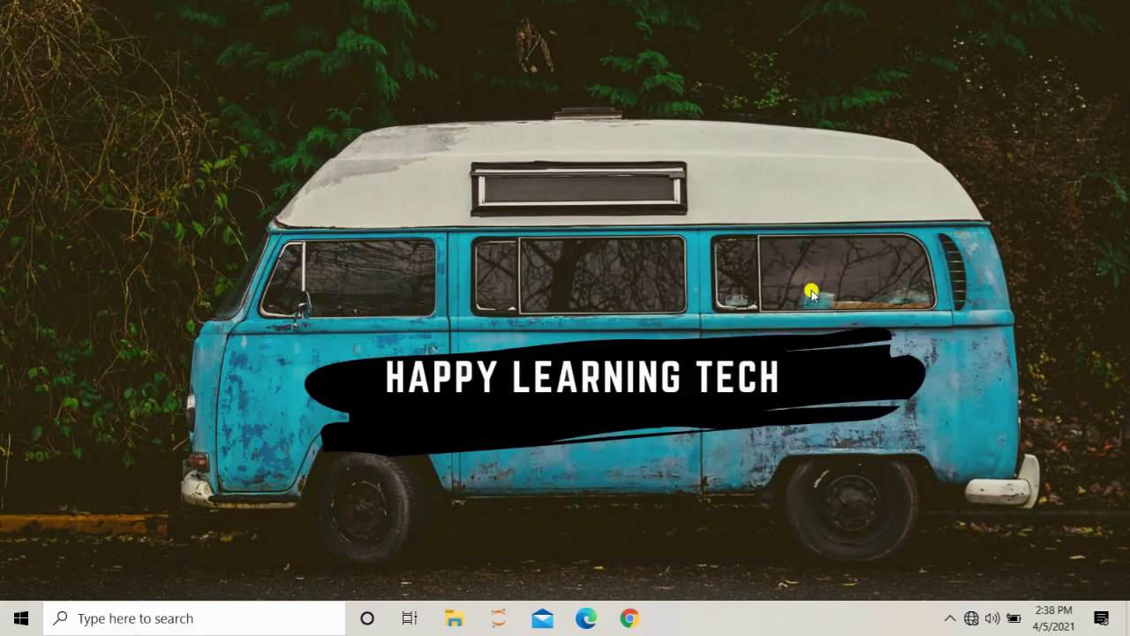
Search Windows for "task", open Task Manager and maximize its window.
left_click(234, 618)
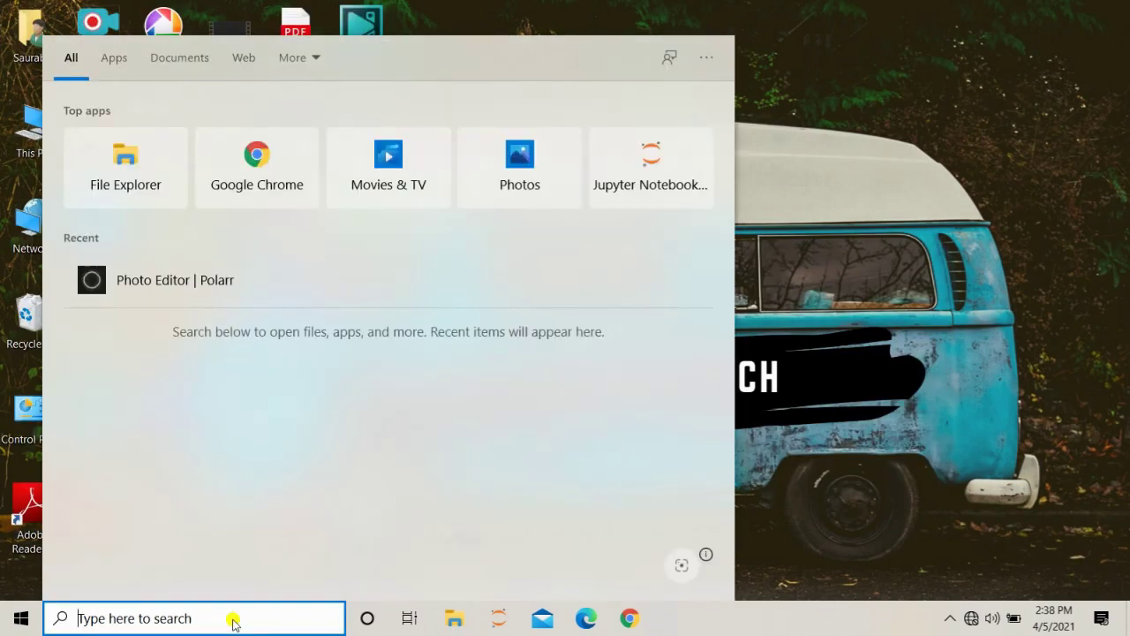
type("task")
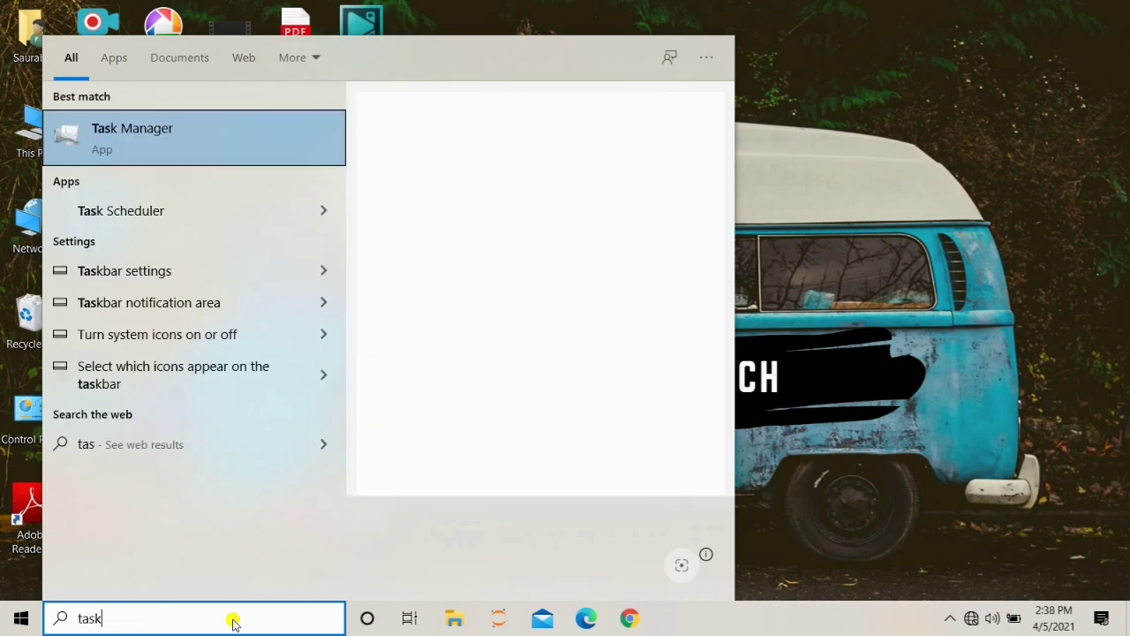
left_click(128, 120)
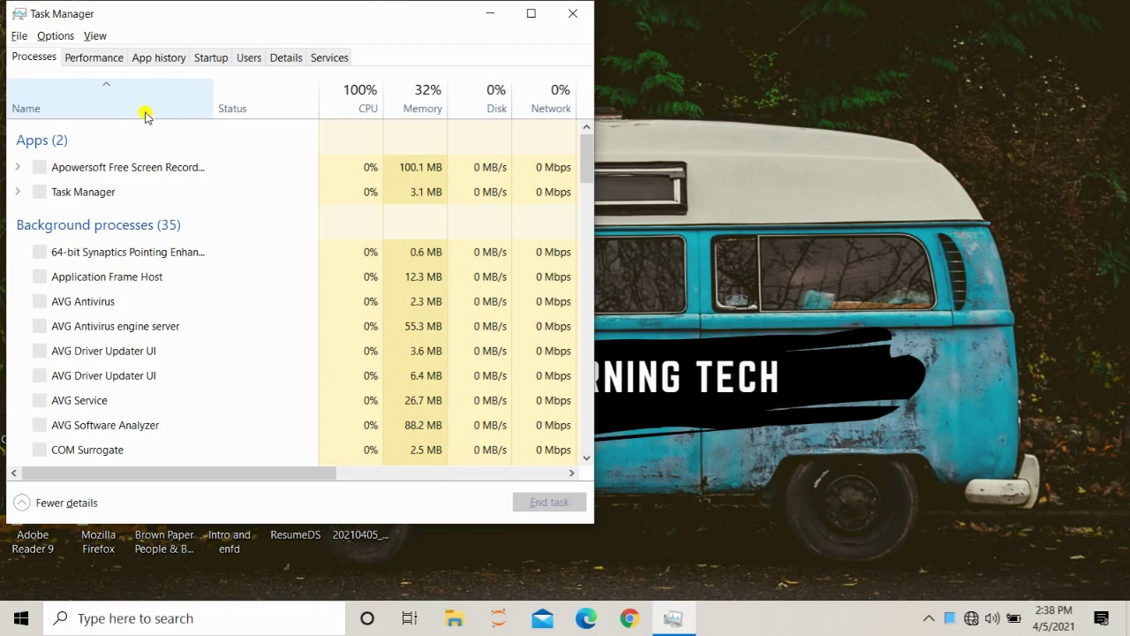
left_click(531, 14)
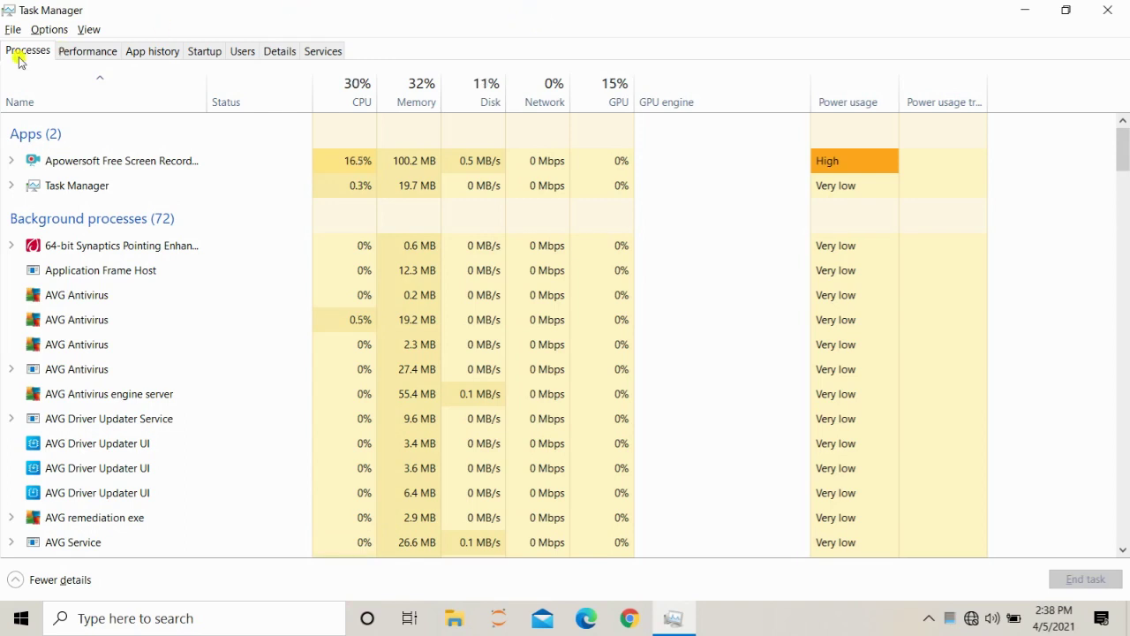
Review the CPU performance graph and the startup programs with their status and startup impact, selecting Microsoft Teams.
left_click(82, 54)
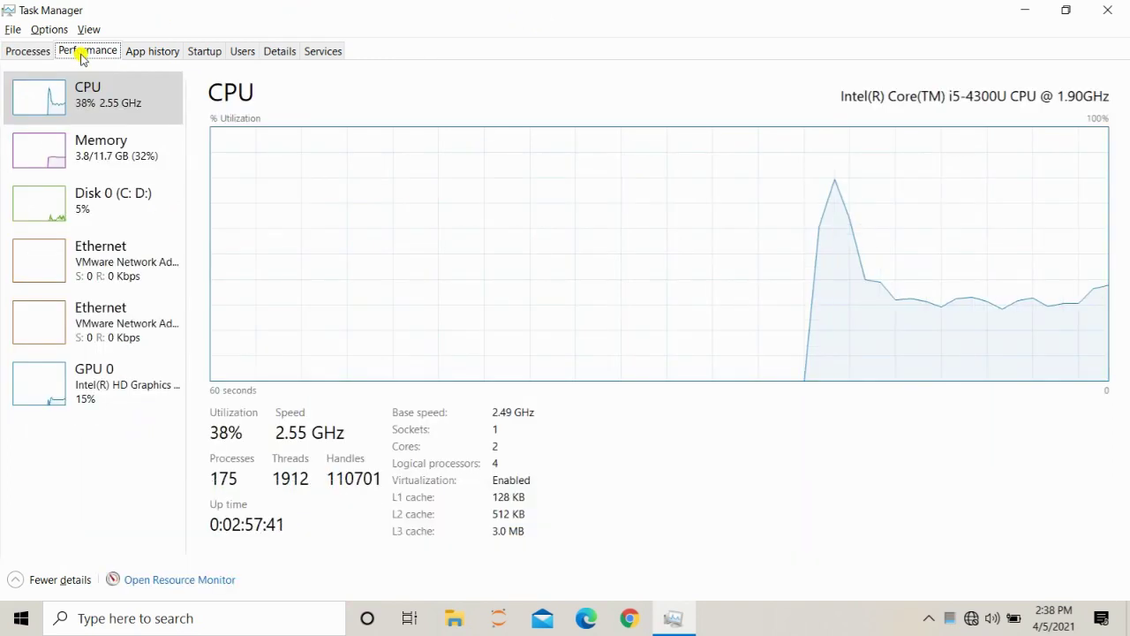
left_click(206, 57)
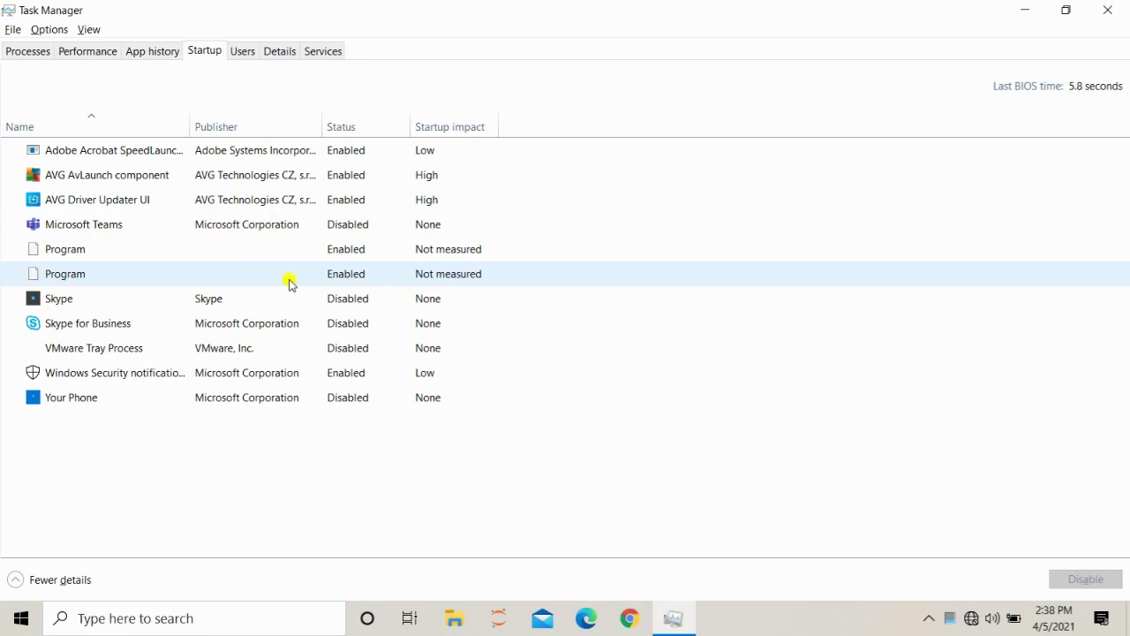
left_click(357, 221)
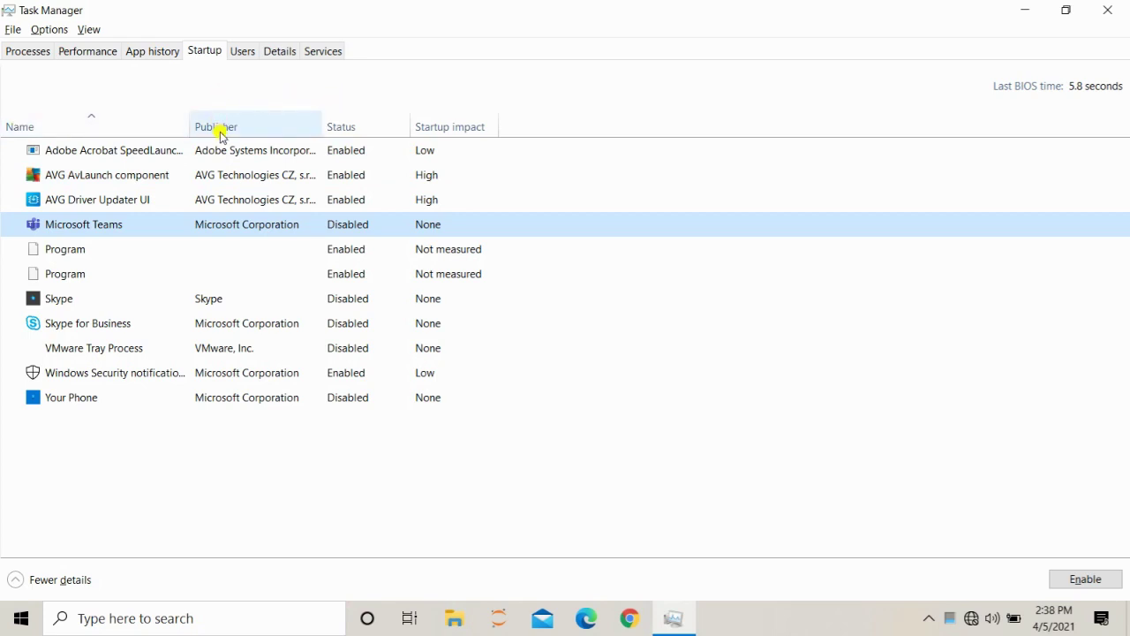
mouse_move(433, 132)
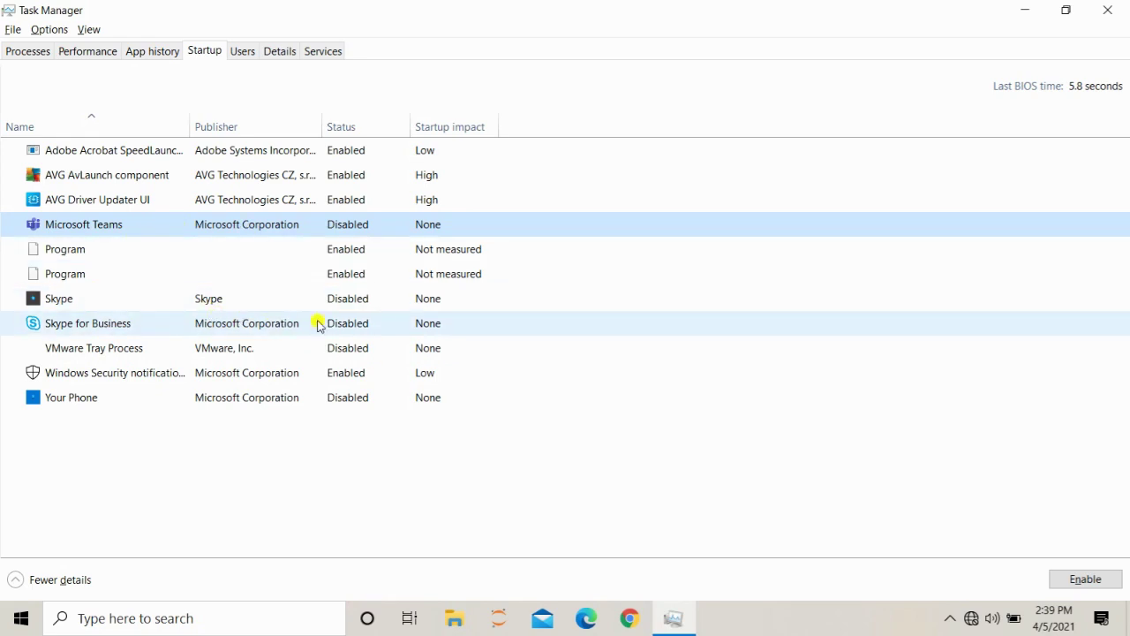
Enable Skype for Business as a startup program and disable it again.
left_click(358, 327)
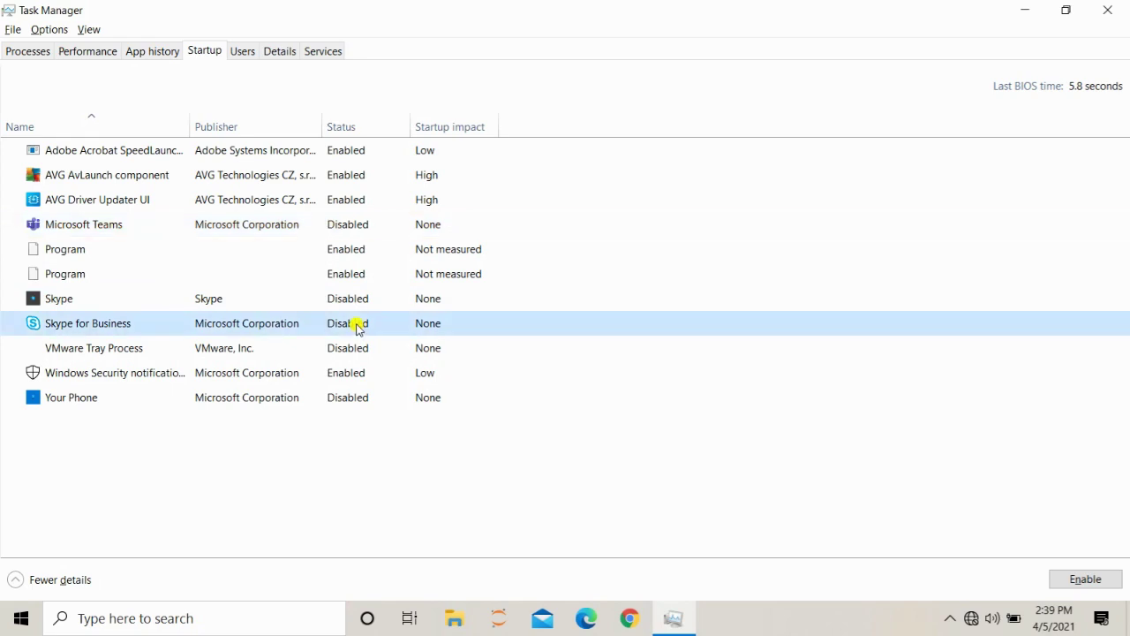
right_click(358, 327)
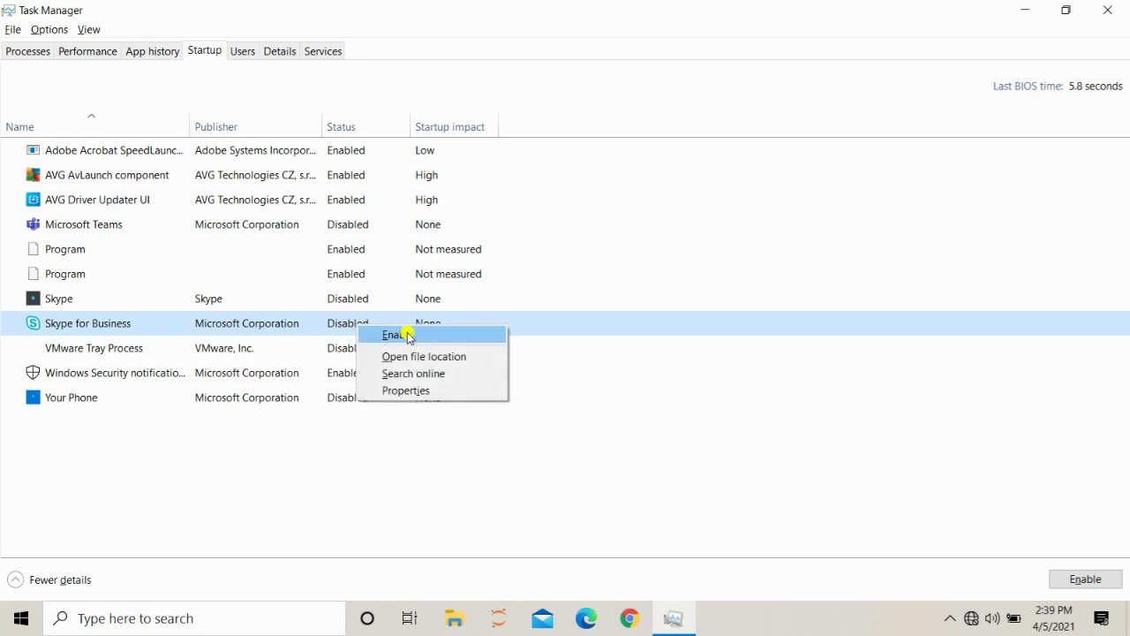
left_click(408, 335)
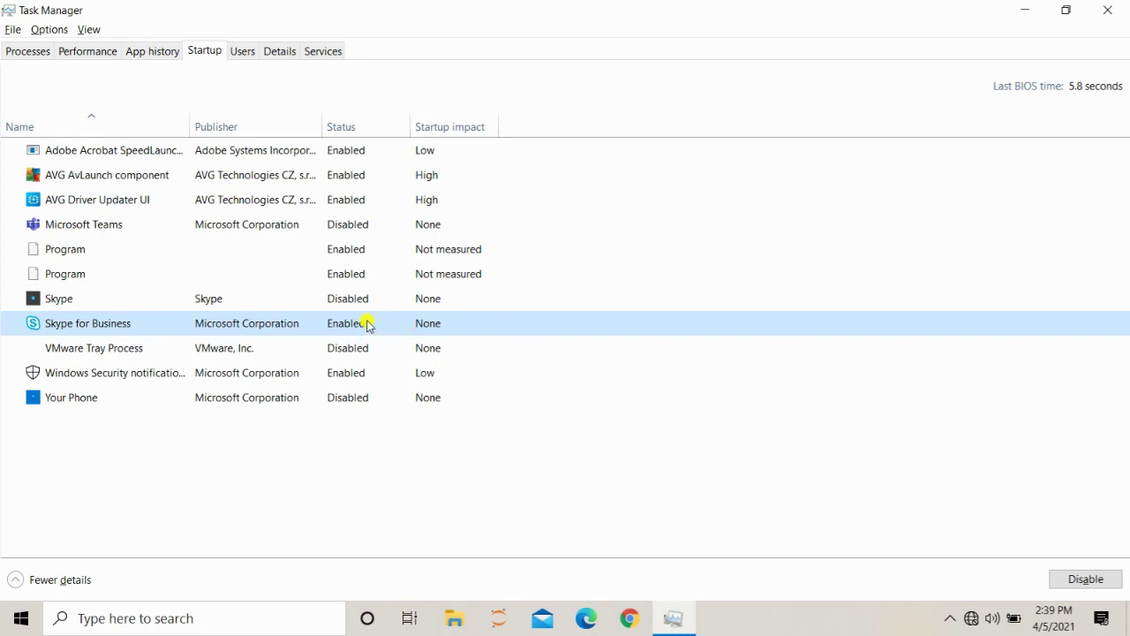
right_click(367, 324)
left_click(429, 334)
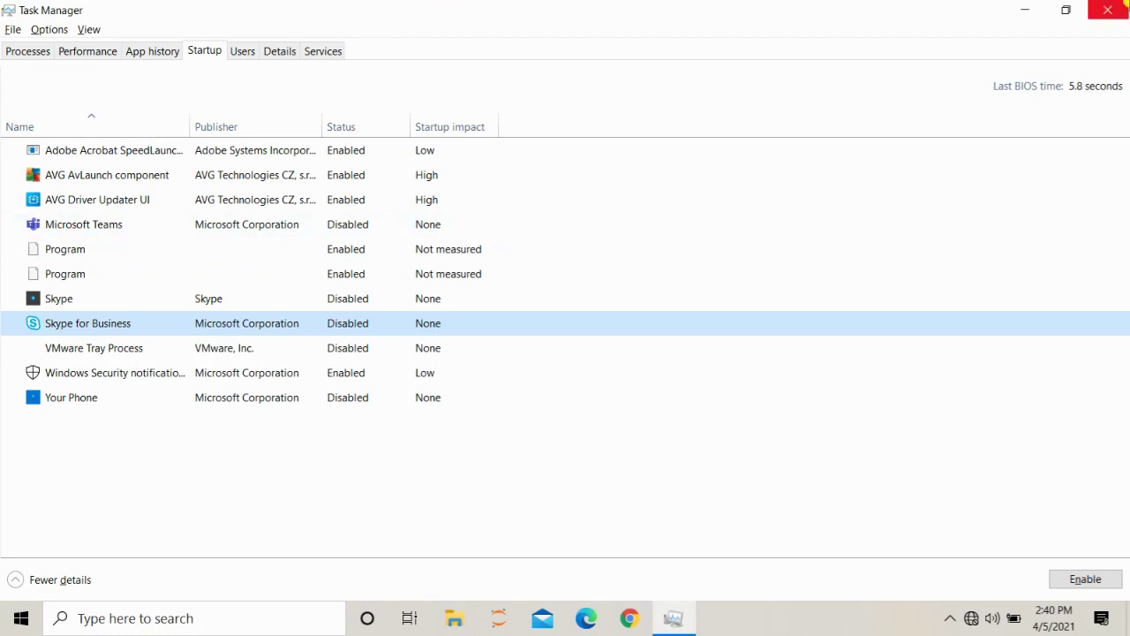
Close Task Manager and open Defragment and Optimize Drives by searching Windows for "opt".
left_click(1121, 5)
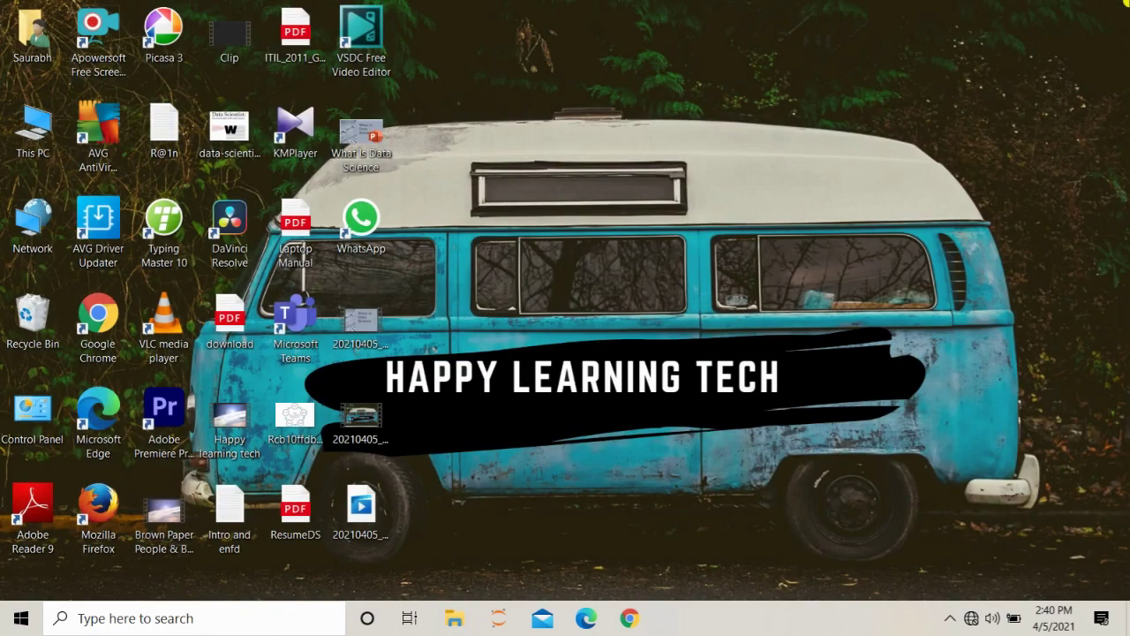
left_click(249, 609)
type("opt")
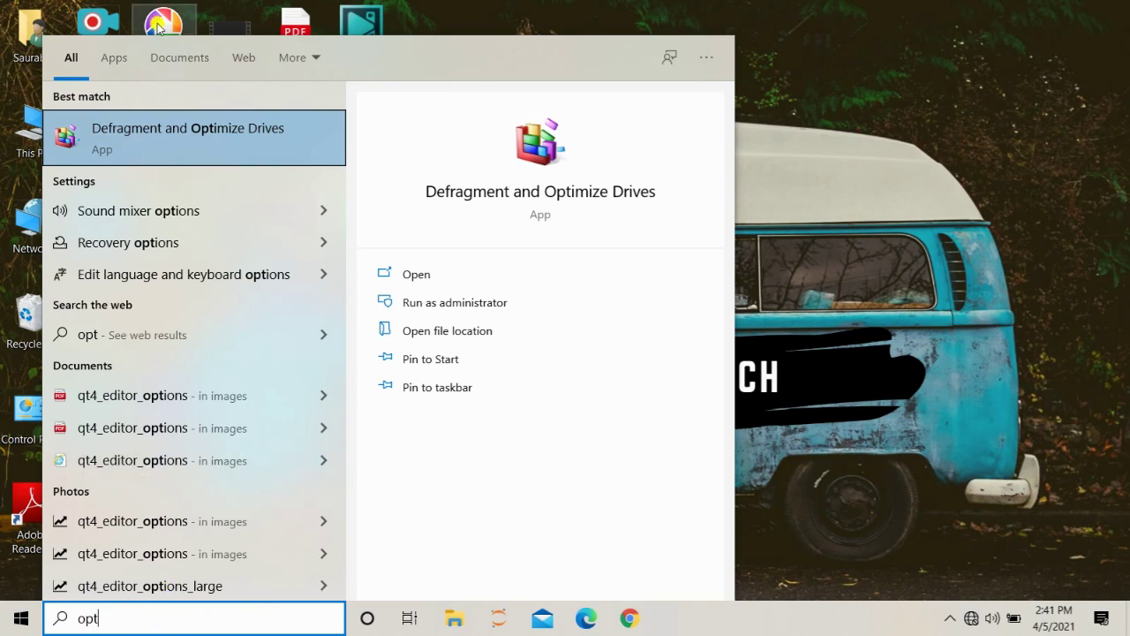
left_click(188, 131)
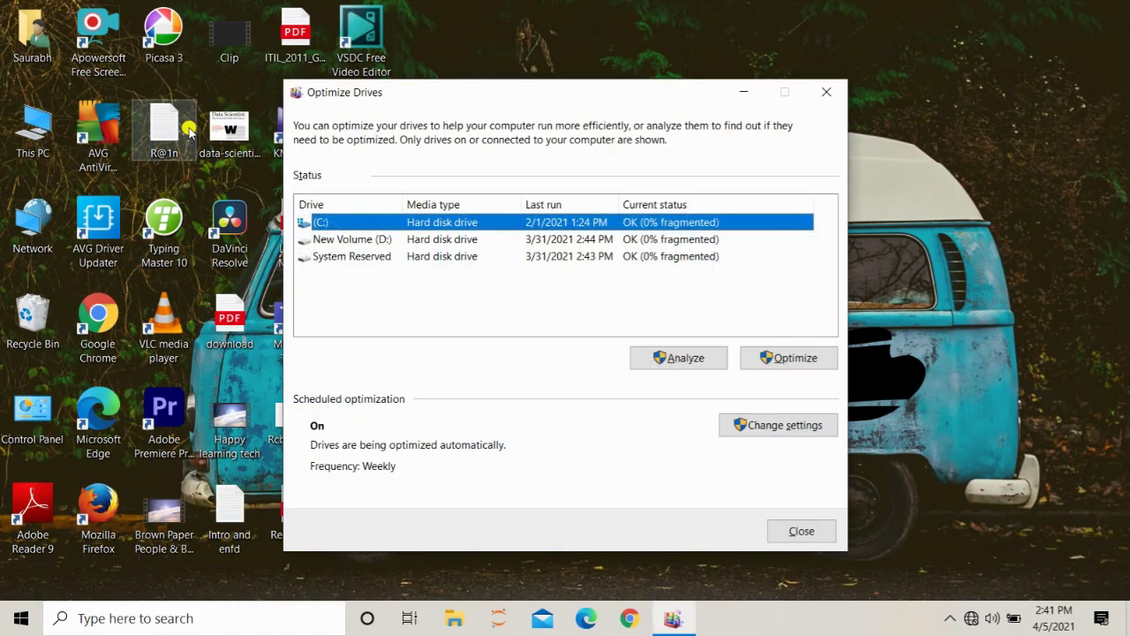
Select New Volume (D:) in the drive list and close the Optimize Drives window.
left_click(427, 239)
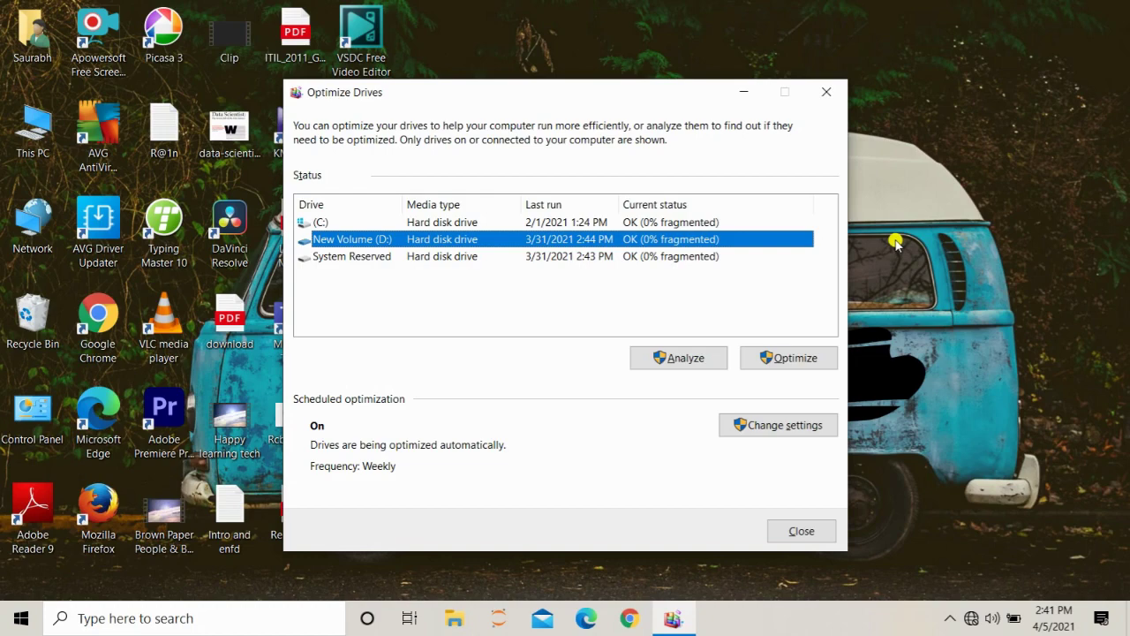
left_click(822, 93)
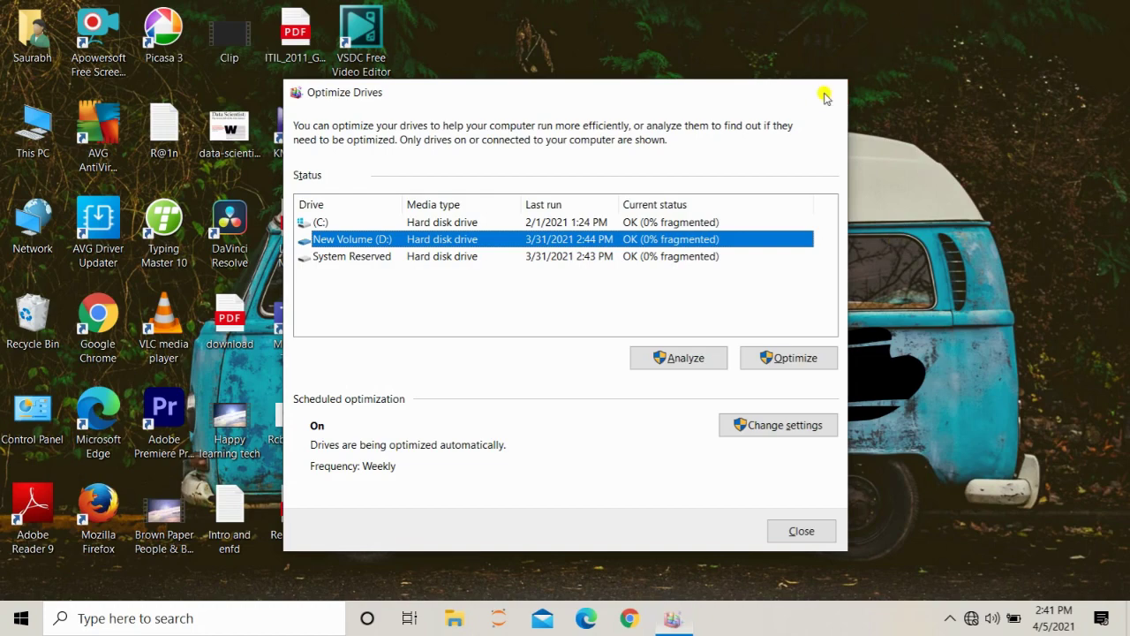